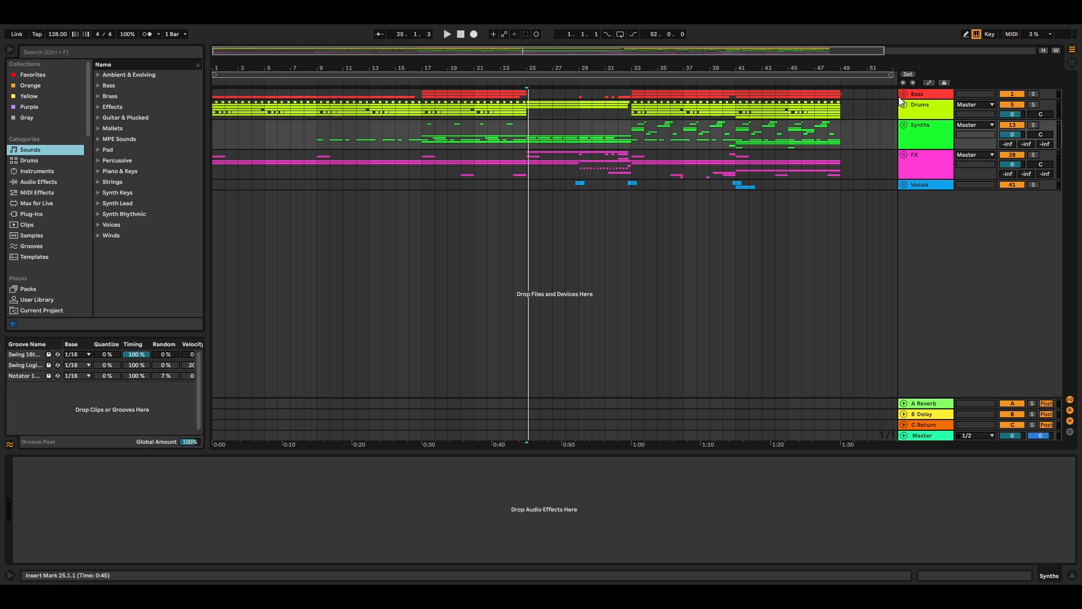
Step: Unfold the Bass group and play the JUNO-106 MIDI track in solo from bar 33
{"action": "left_click", "coordinate": [904, 94]}
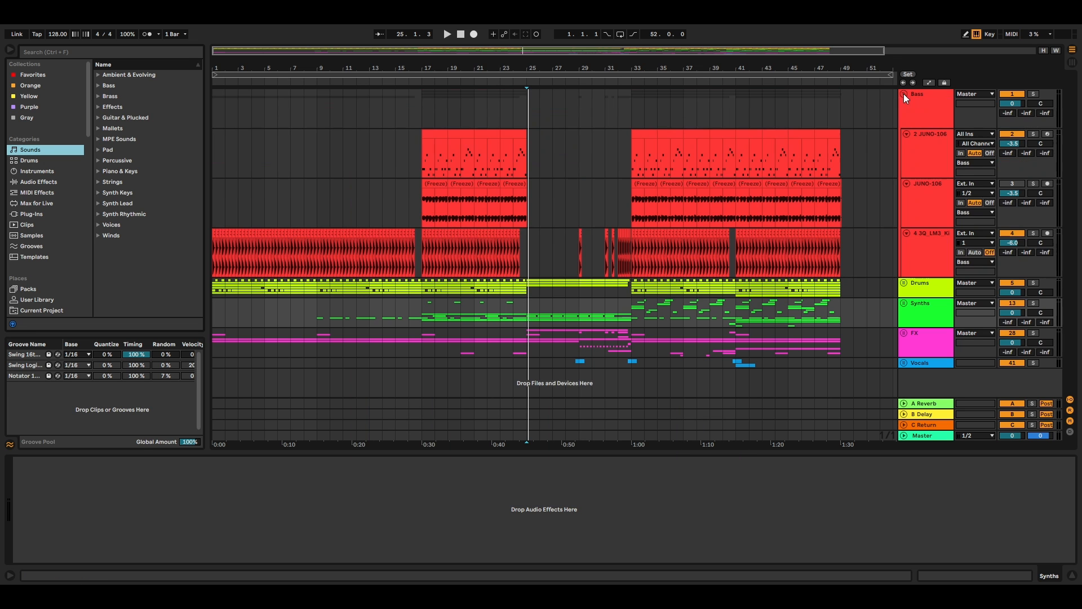
{"action": "left_click", "coordinate": [1035, 136]}
{"action": "left_click", "coordinate": [637, 167]}
{"action": "key", "text": "space"}
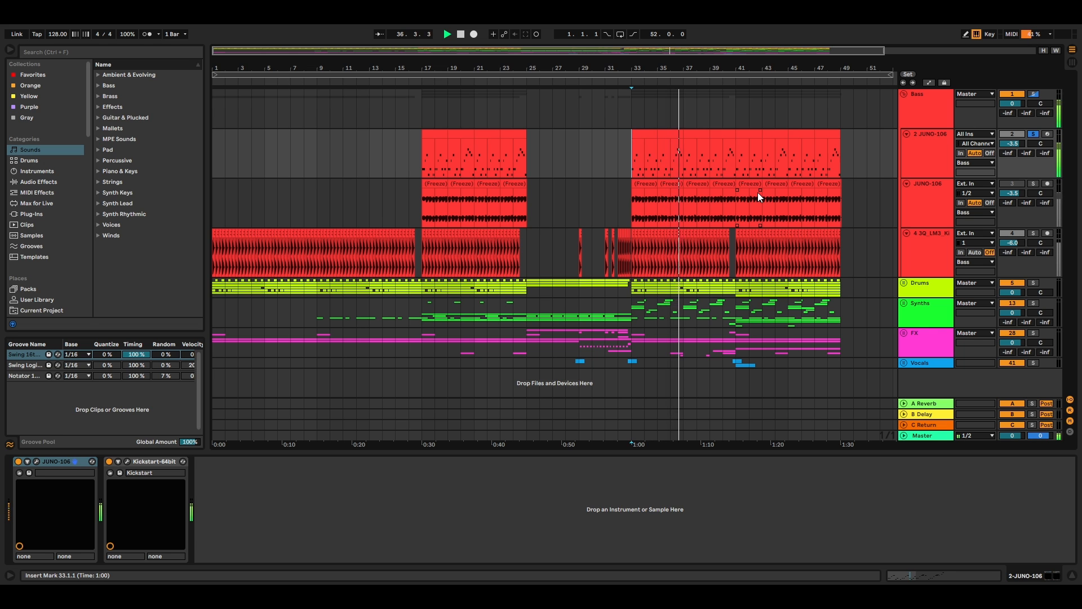
{"action": "key", "text": "space"}
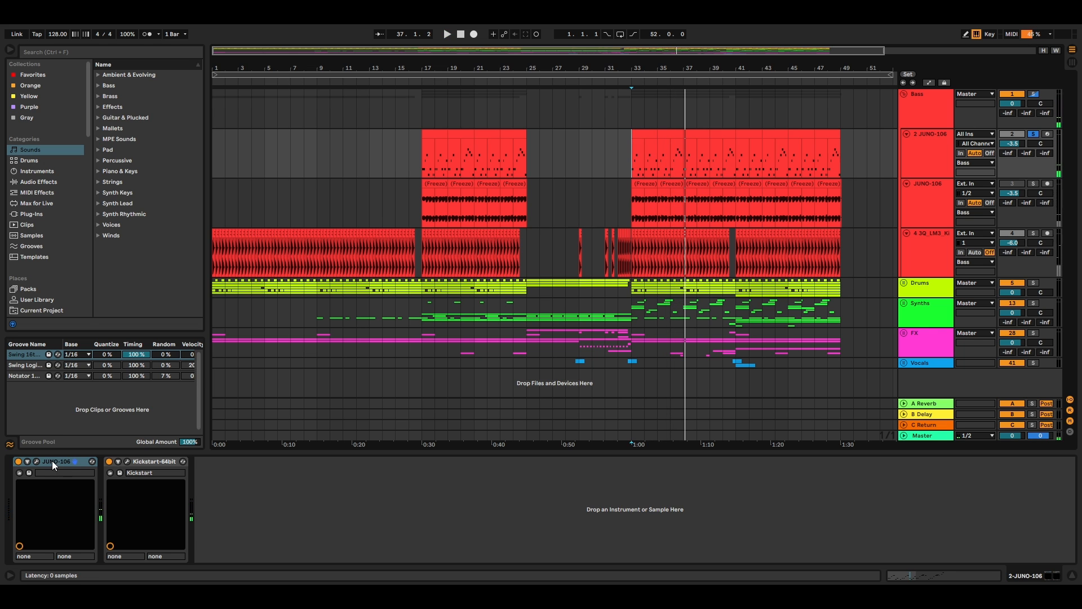
Step: Show the JUNO-106 plug-in's interface and set the insert marker to bar 33 on the frozen JUNO-106 audio track
{"action": "left_click", "coordinate": [37, 461]}
{"action": "left_click", "coordinate": [633, 208]}
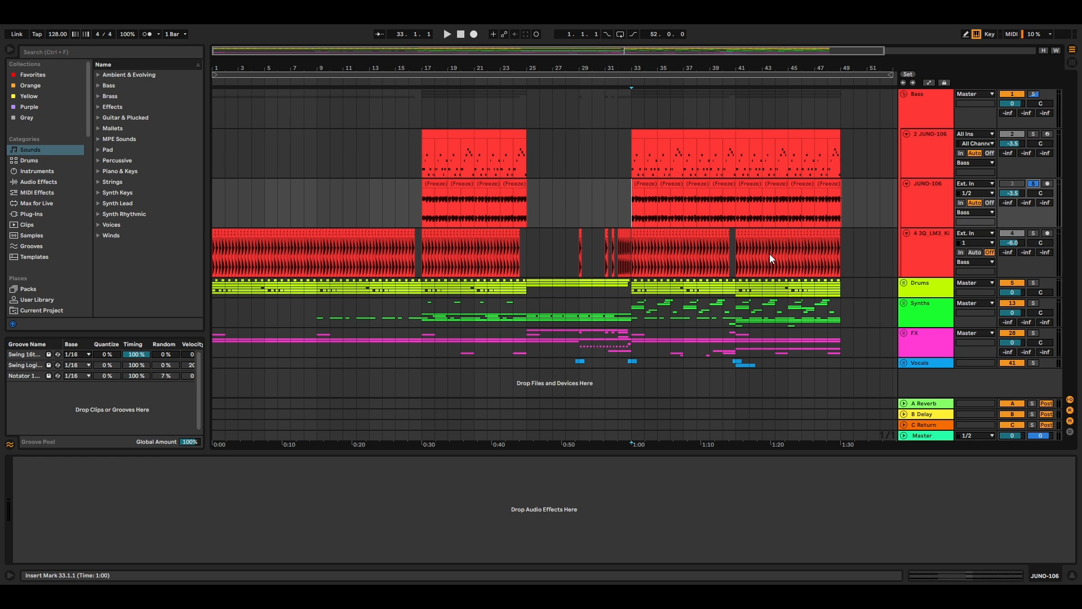
{"action": "left_click", "coordinate": [1033, 134]}
Step: Solo the 3Q_LM3 kick loop track in the Bass group and play it from bar 33
{"action": "left_click", "coordinate": [634, 248]}
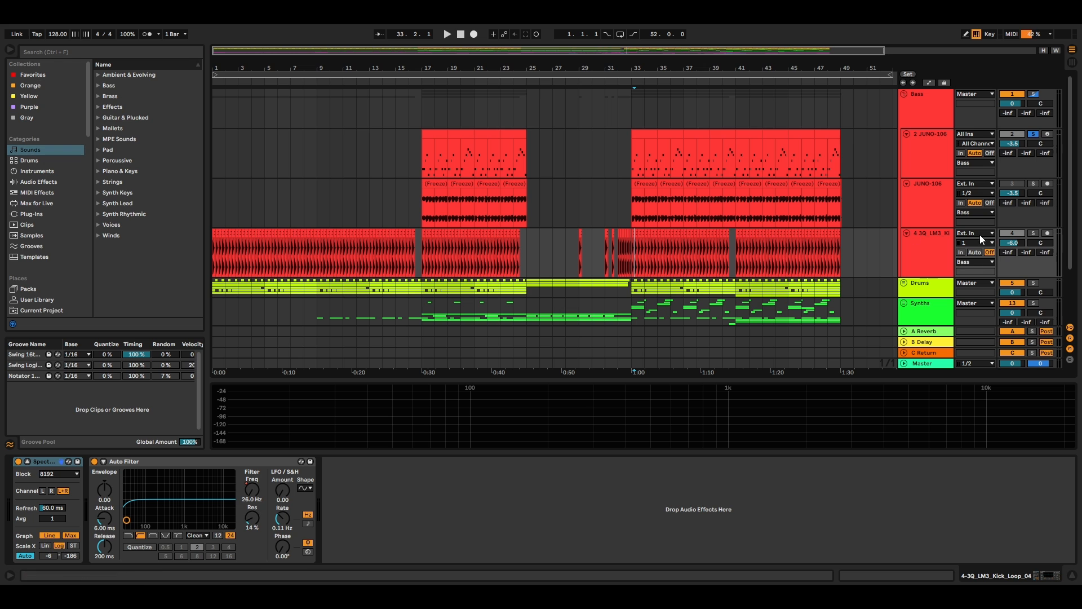
{"action": "left_click", "coordinate": [636, 256]}
{"action": "key", "text": "space"}
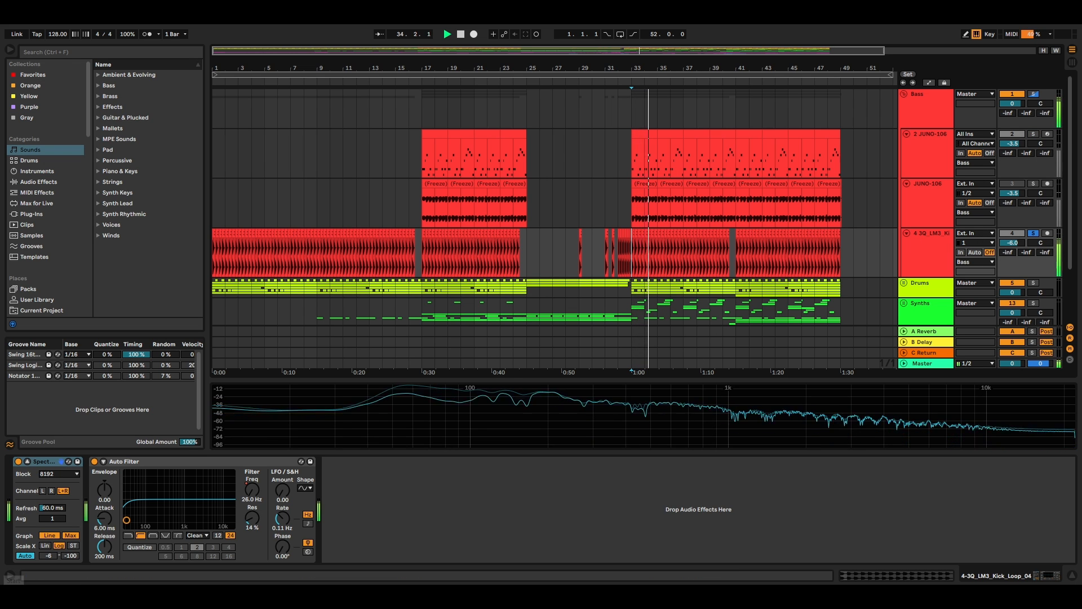
{"action": "mouse_move", "coordinate": [492, 418]}
{"action": "key", "text": "space"}
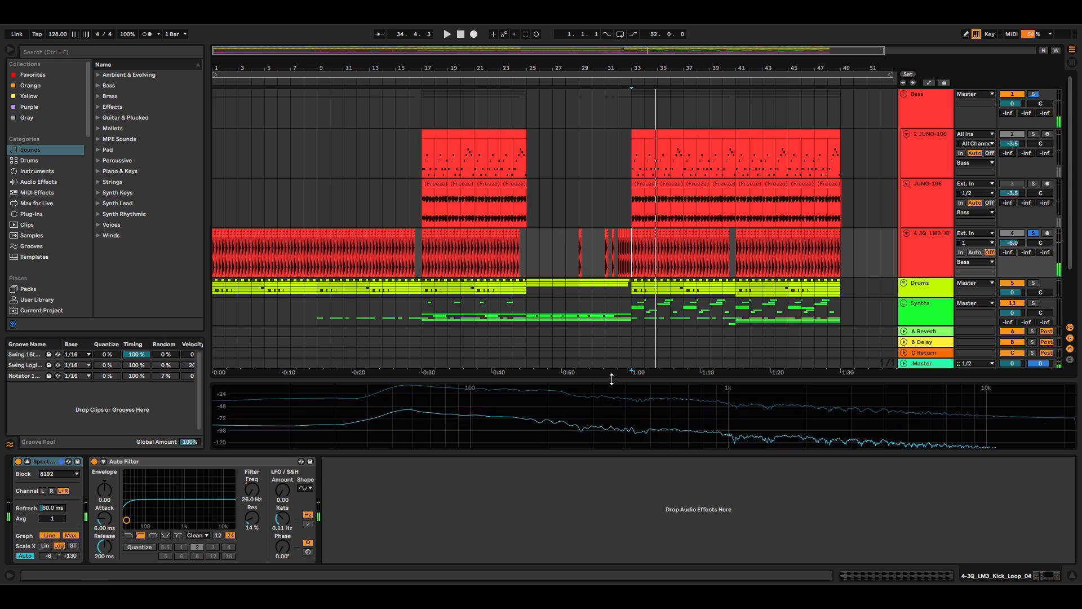
Step: Enlarge the kick track's spectrum display to examine its frequencies, and shrink it back to a small strip
{"action": "left_click_drag", "start_coordinate": [635, 379], "coordinate": [635, 194]}
{"action": "mouse_move", "coordinate": [383, 258]}
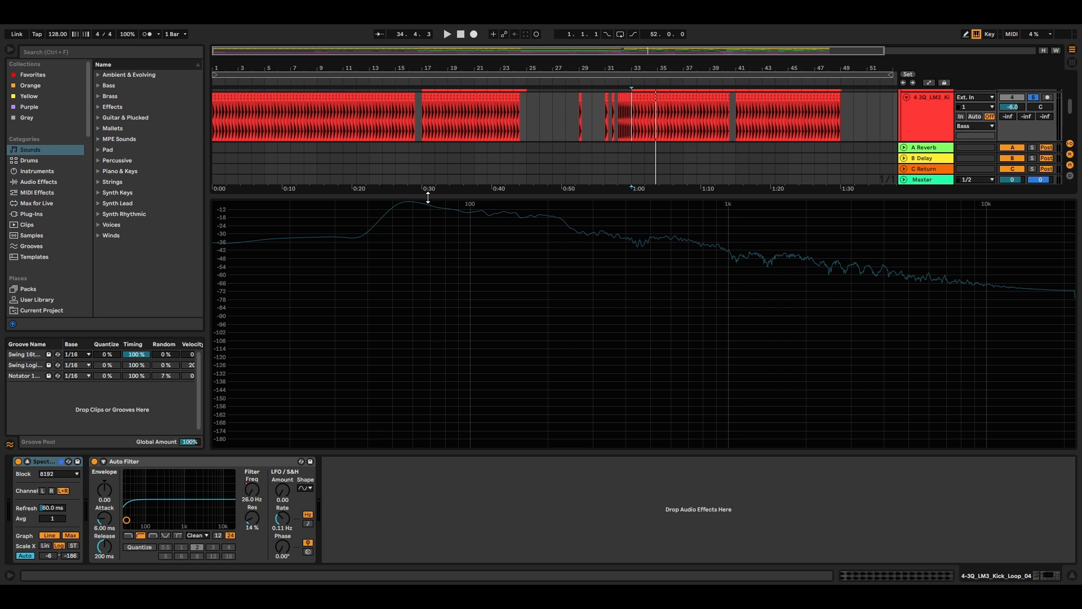
{"action": "left_click_drag", "start_coordinate": [420, 298], "coordinate": [409, 397]}
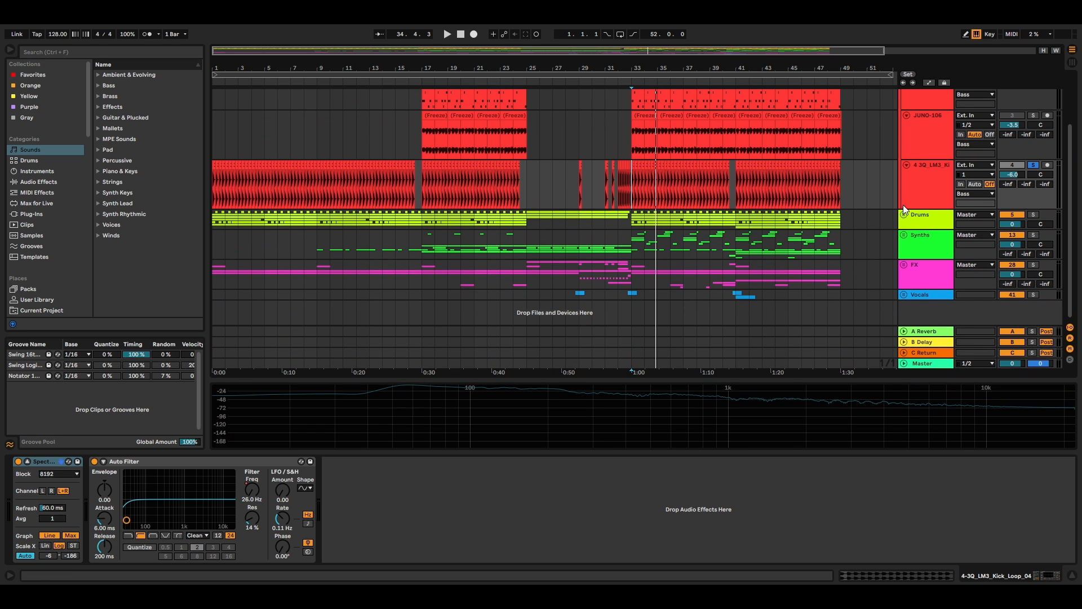
Step: Unfold the Drums group and play the clap loop track in solo from bar 33
{"action": "left_click", "coordinate": [903, 214]}
{"action": "left_click", "coordinate": [1033, 215]}
{"action": "scroll", "coordinate": [981, 227], "scroll_direction": "down", "scroll_amount": 3}
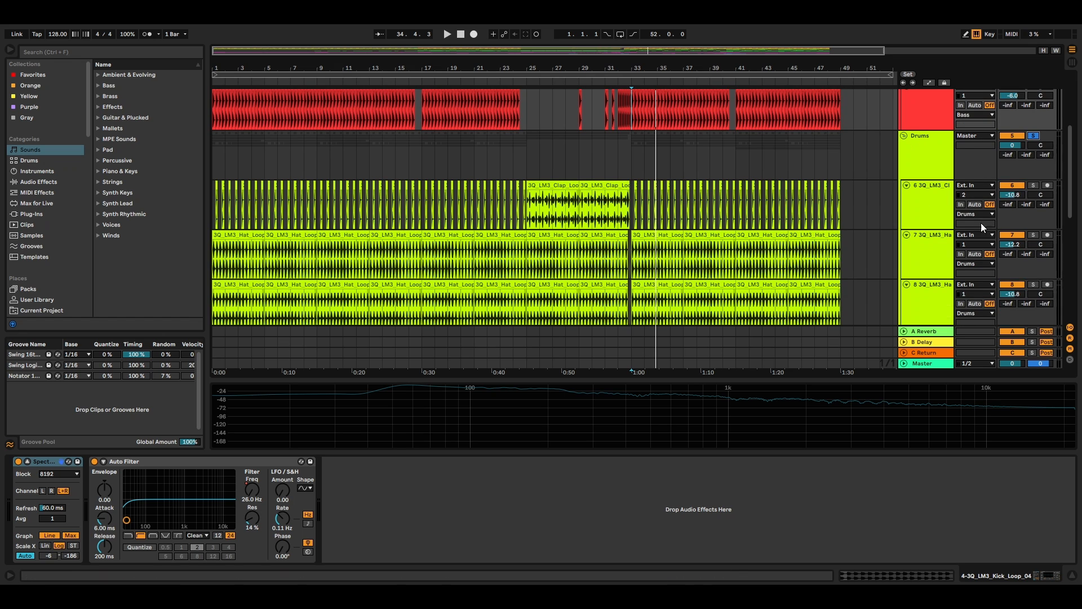
{"action": "left_click", "coordinate": [1034, 186]}
{"action": "key", "text": "space"}
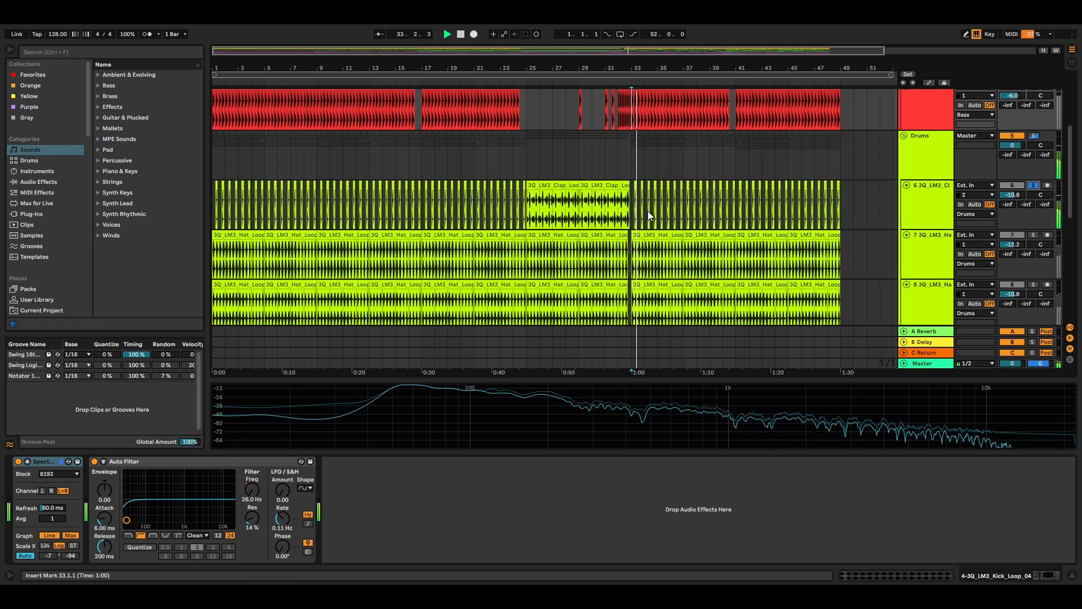
Step: Audition hat loop tracks 7 and 8 one after the other in solo from bar 33
{"action": "left_click", "coordinate": [1033, 234]}
{"action": "scroll", "coordinate": [773, 263], "scroll_direction": "down", "scroll_amount": 3}
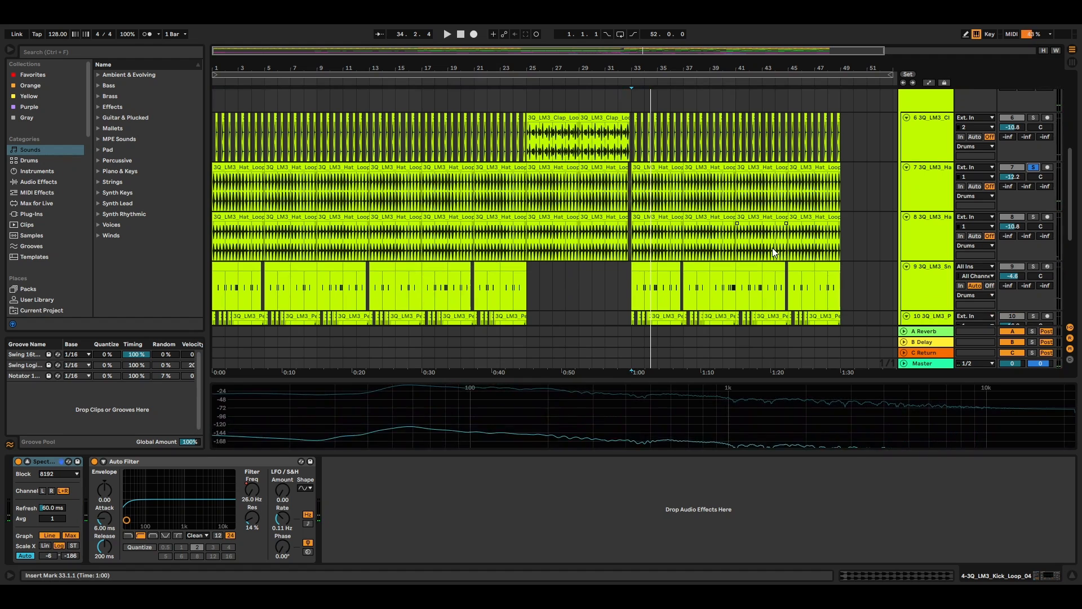
{"action": "key", "text": "space"}
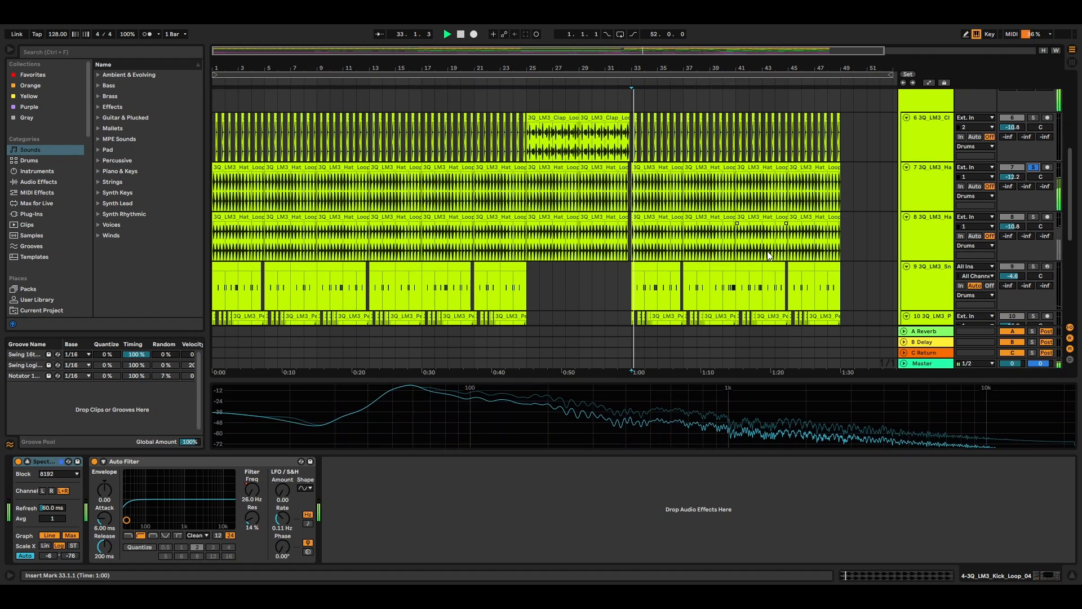
{"action": "key", "text": "space"}
{"action": "left_click", "coordinate": [1033, 217]}
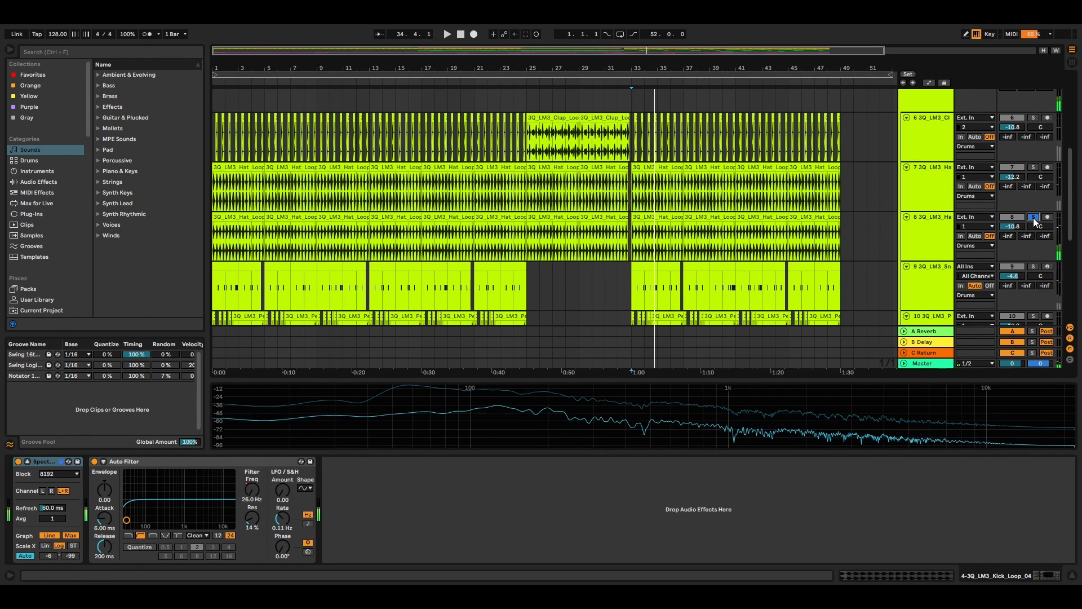
{"action": "key", "text": "space"}
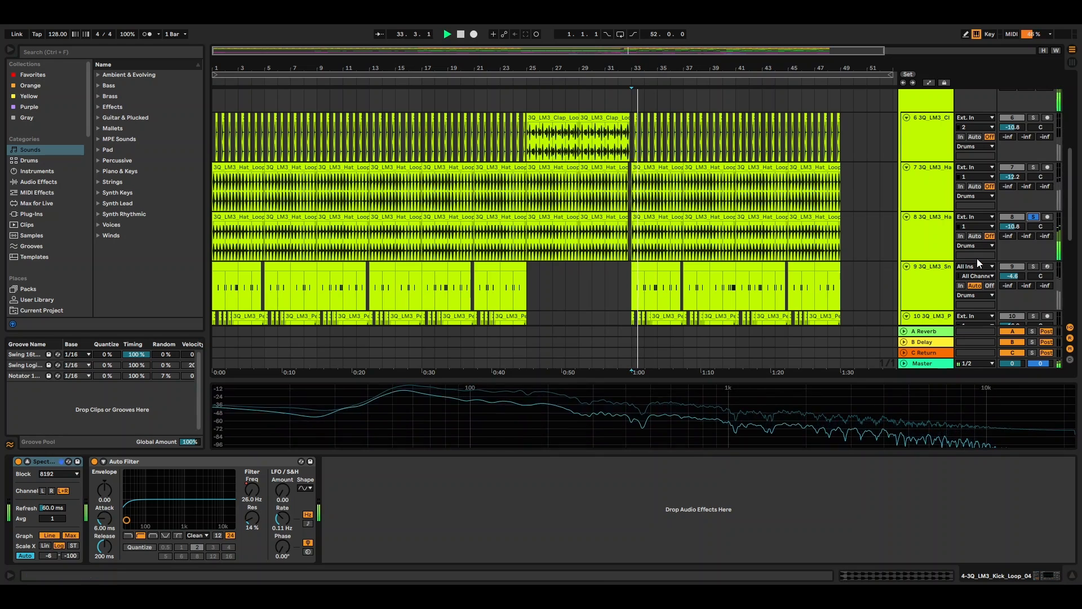
Step: Solo the snare track and play its snare roll from bar 40
{"action": "scroll", "coordinate": [992, 265], "scroll_direction": "down", "scroll_amount": 2}
{"action": "left_click", "coordinate": [1033, 198]}
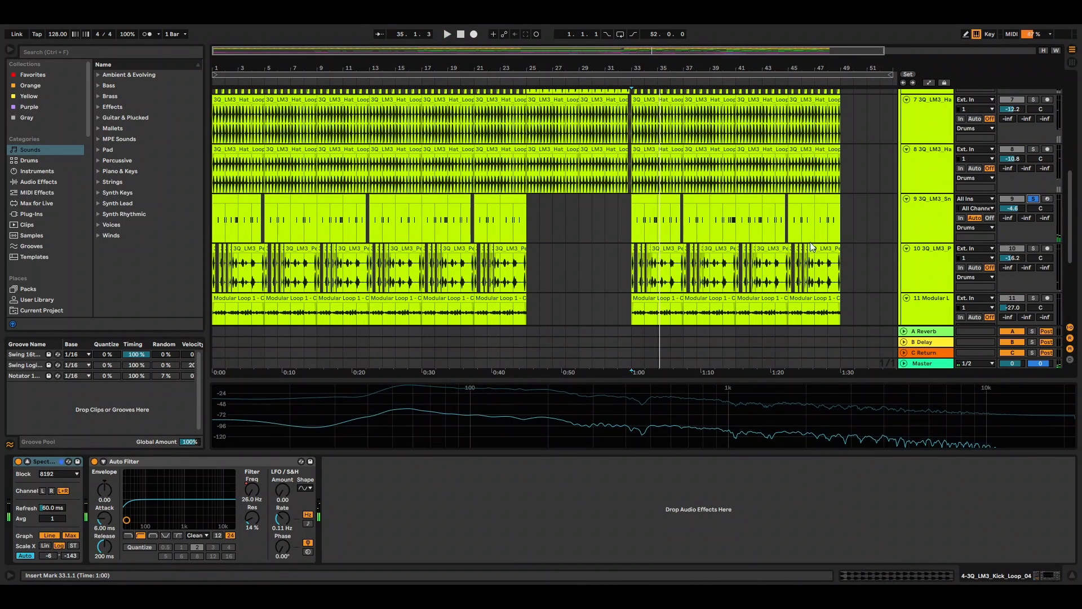
{"action": "left_click", "coordinate": [731, 225]}
{"action": "key", "text": "space"}
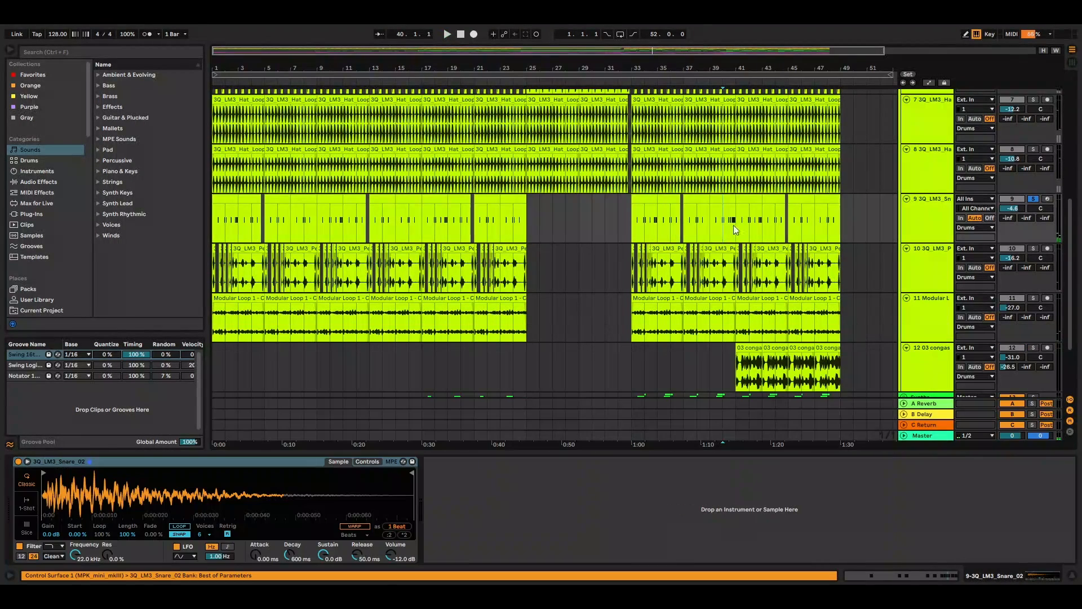
{"action": "key", "text": "space"}
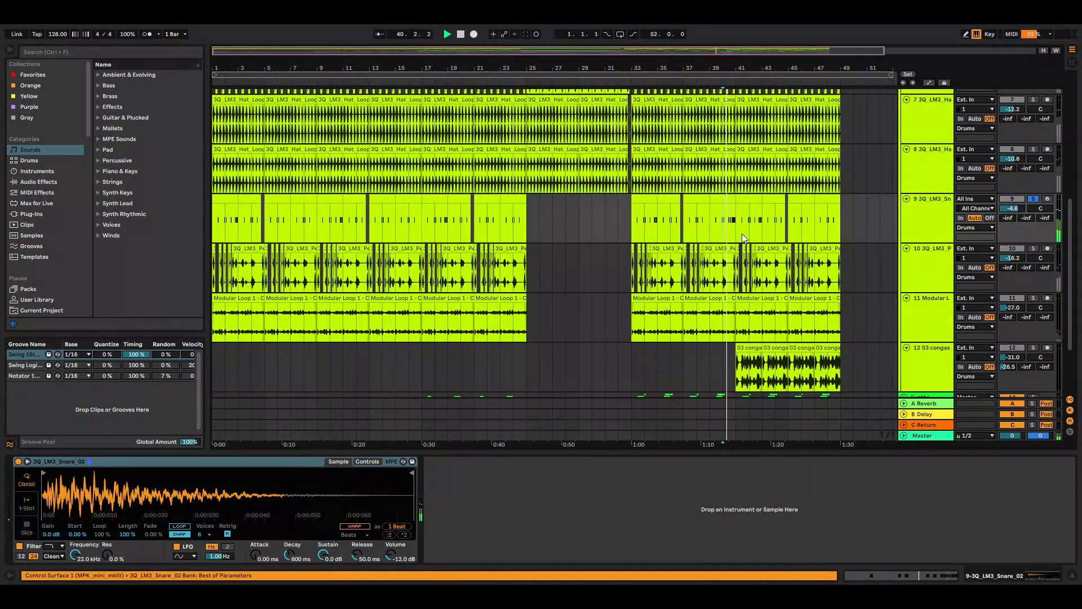
{"action": "key", "text": "space"}
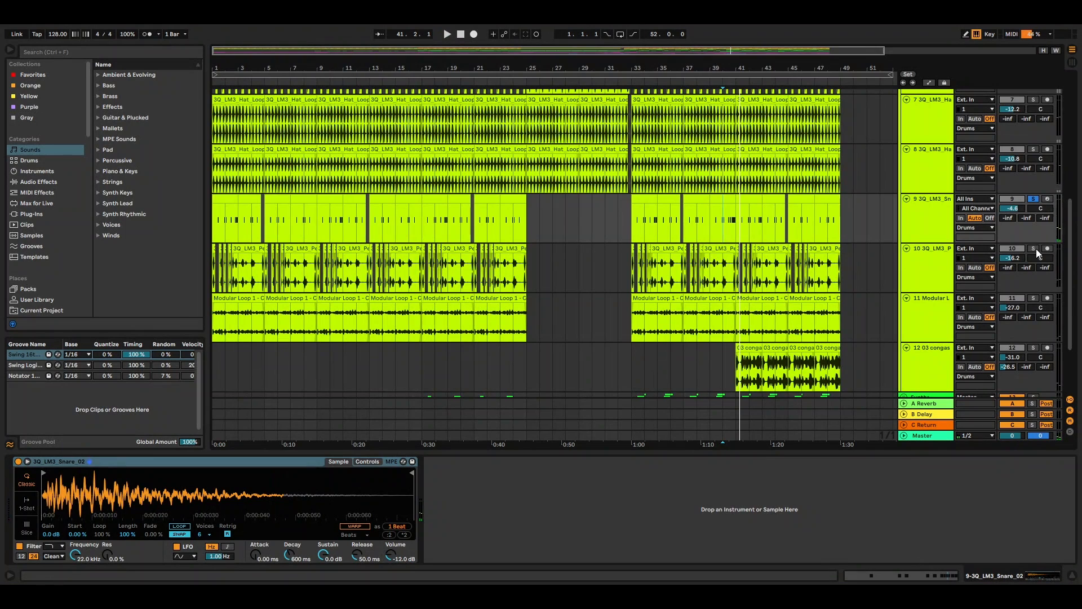
Step: Audition the percussion loop track and the Modular Loop track one after the other in solo from bar 33
{"action": "left_click", "coordinate": [630, 266]}
{"action": "key", "text": "space"}
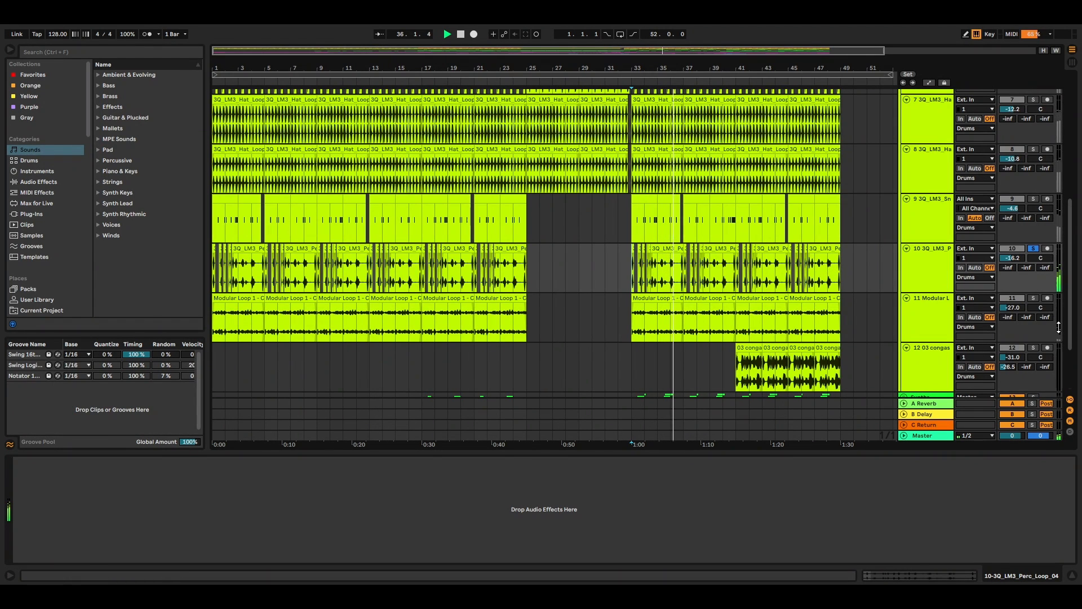
{"action": "left_click", "coordinate": [1033, 298]}
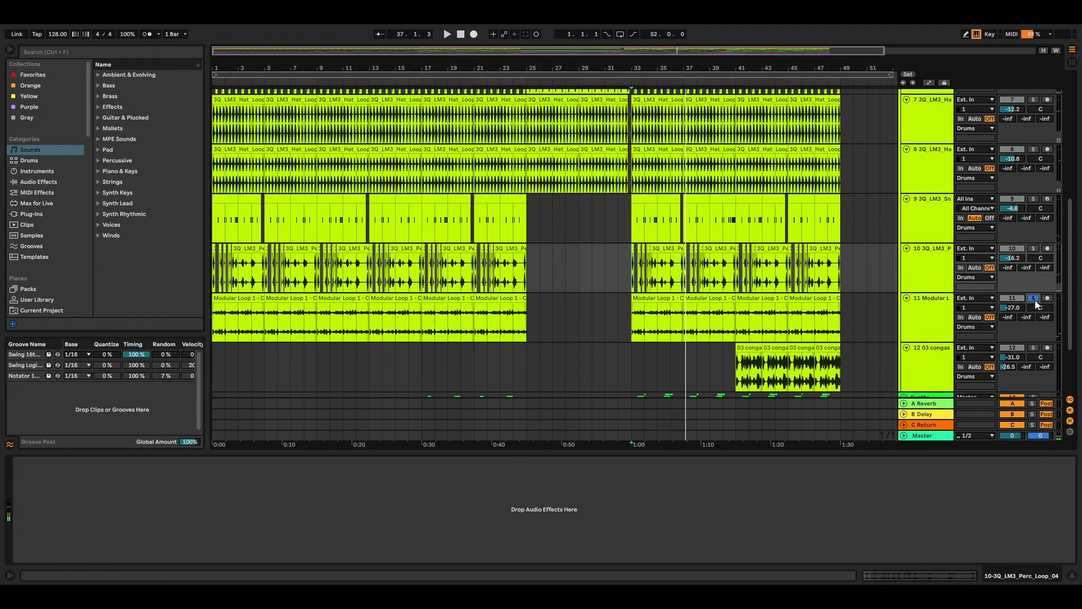
{"action": "left_click", "coordinate": [639, 319]}
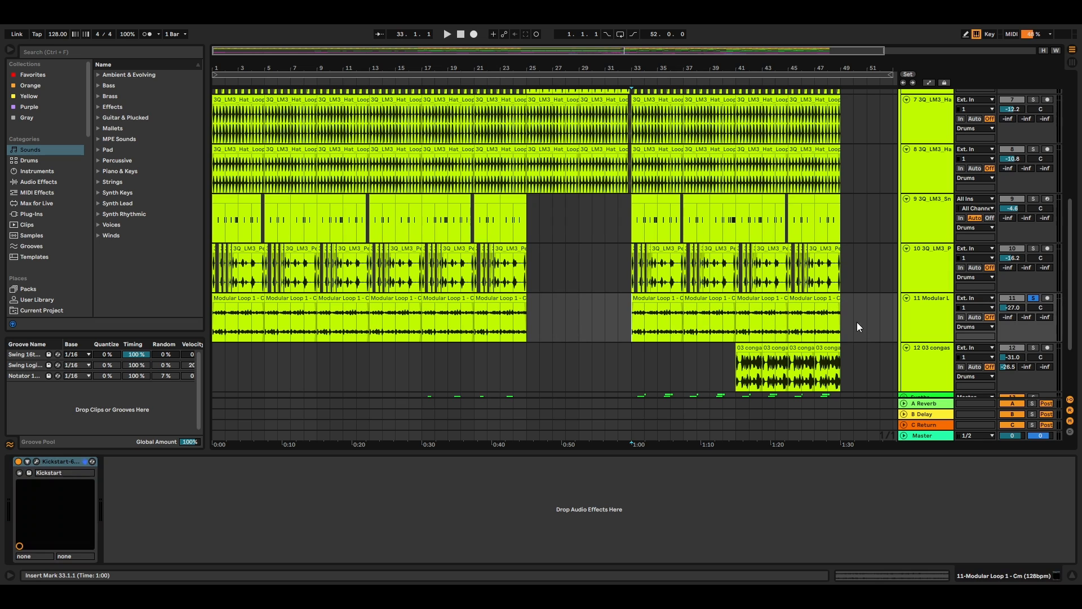
{"action": "key", "text": "space"}
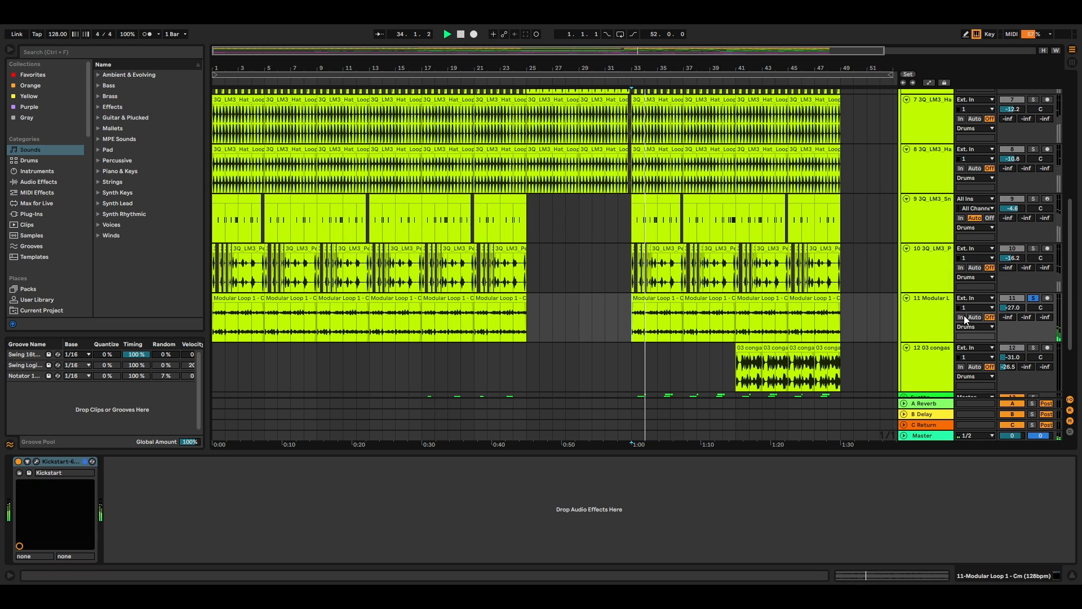
Step: Solo the congas track and play it from the start of its clips at bar 41
{"action": "scroll", "coordinate": [1037, 286], "scroll_direction": "down", "scroll_amount": 2}
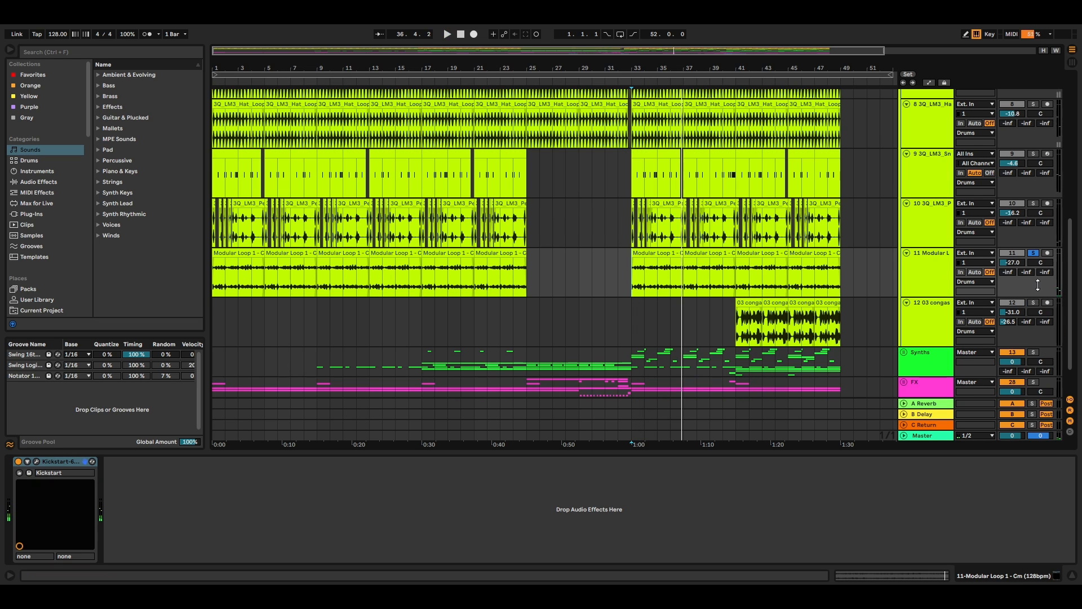
{"action": "left_click", "coordinate": [1033, 302]}
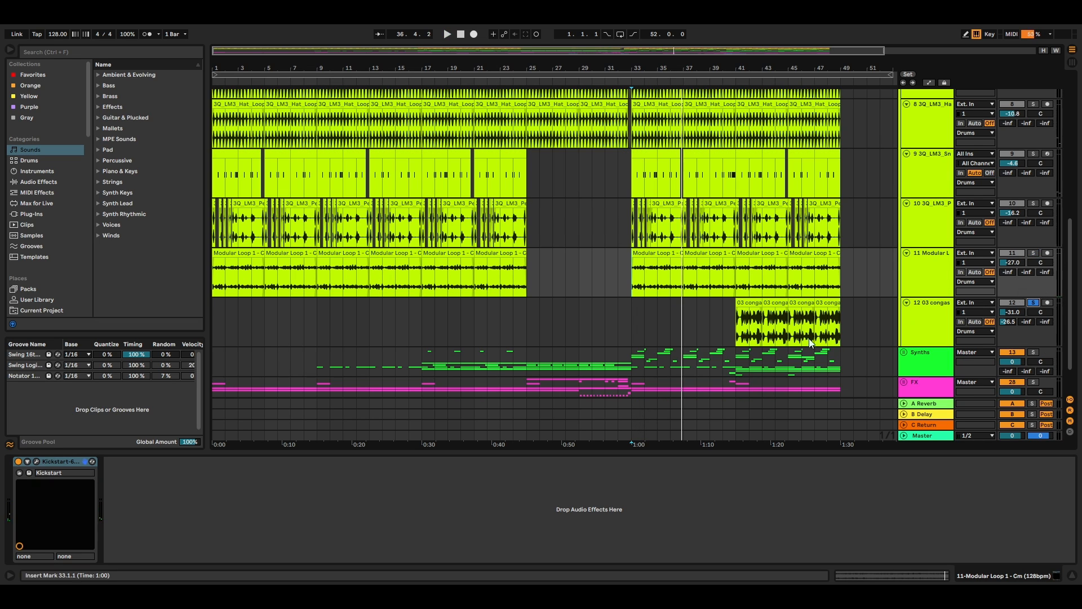
{"action": "left_click", "coordinate": [737, 326]}
{"action": "key", "text": "space"}
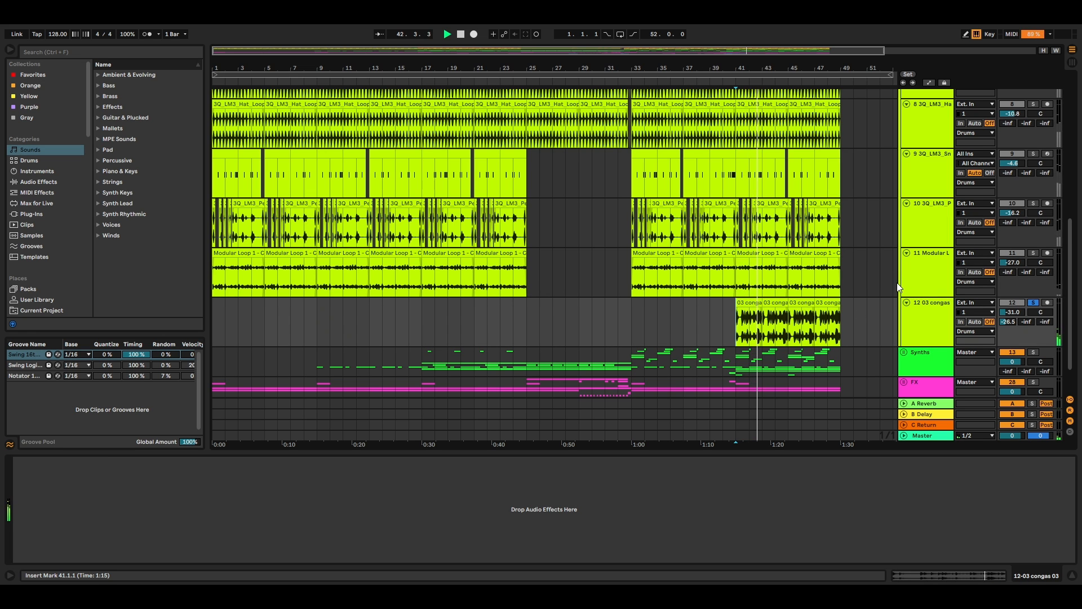
Step: Solo the whole Drums group and play all drum tracks together from bar 33
{"action": "scroll", "coordinate": [707, 171], "scroll_direction": "up", "scroll_amount": 5}
{"action": "left_click", "coordinate": [707, 171]}
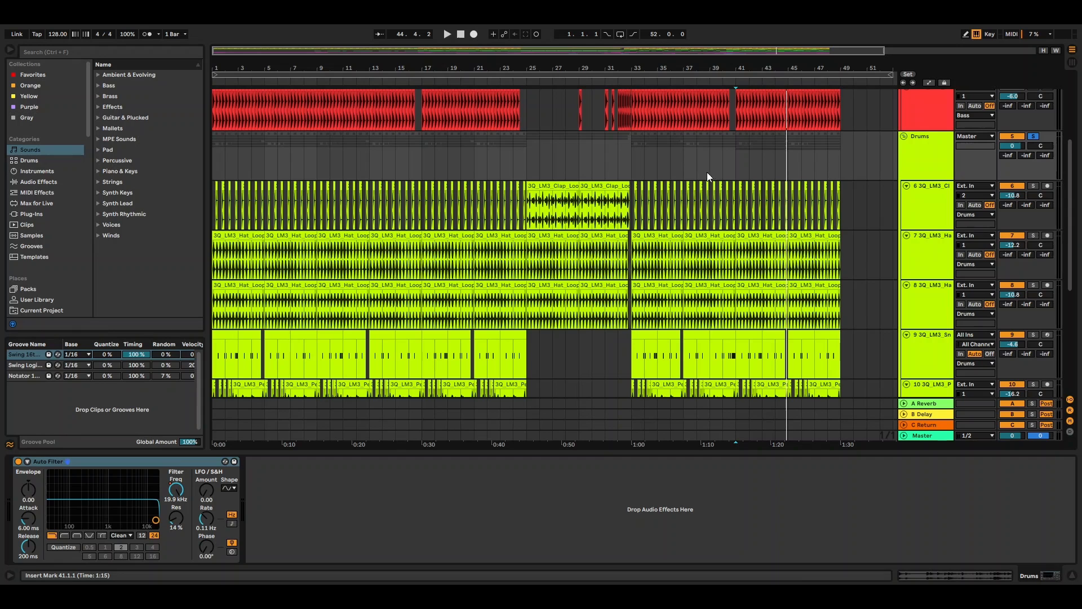
{"action": "left_click", "coordinate": [634, 164]}
{"action": "key", "text": "space"}
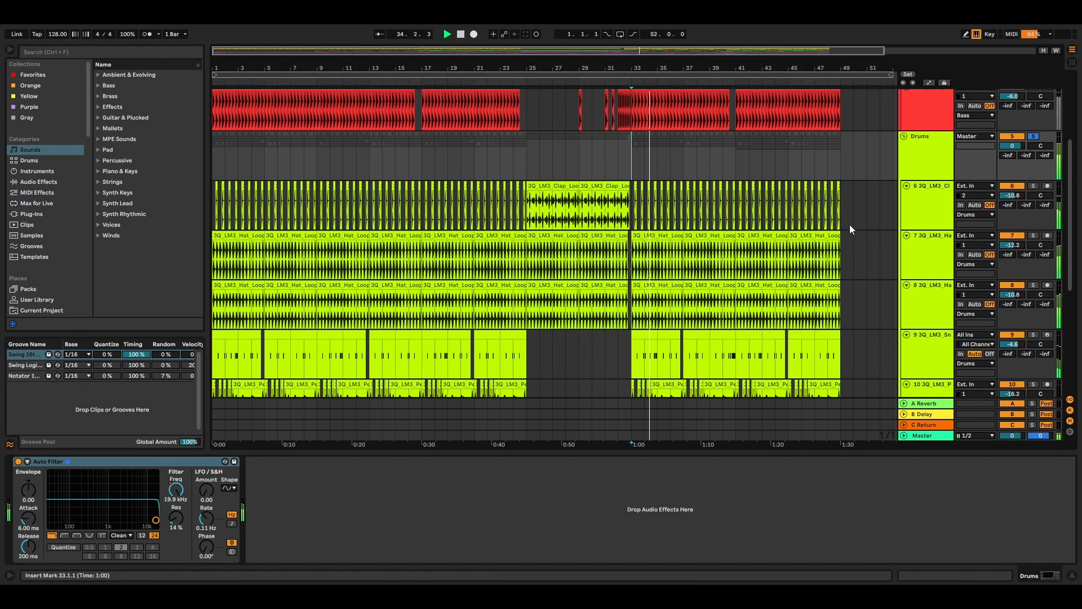
{"action": "scroll", "coordinate": [848, 230], "scroll_direction": "down", "scroll_amount": 4}
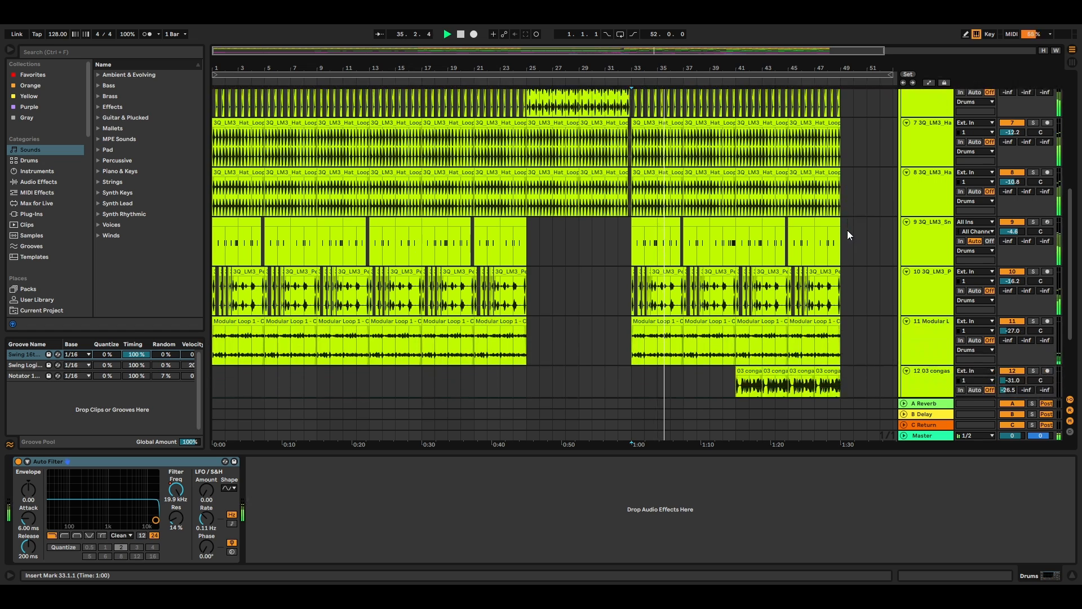
{"action": "scroll", "coordinate": [847, 230], "scroll_direction": "up", "scroll_amount": 1}
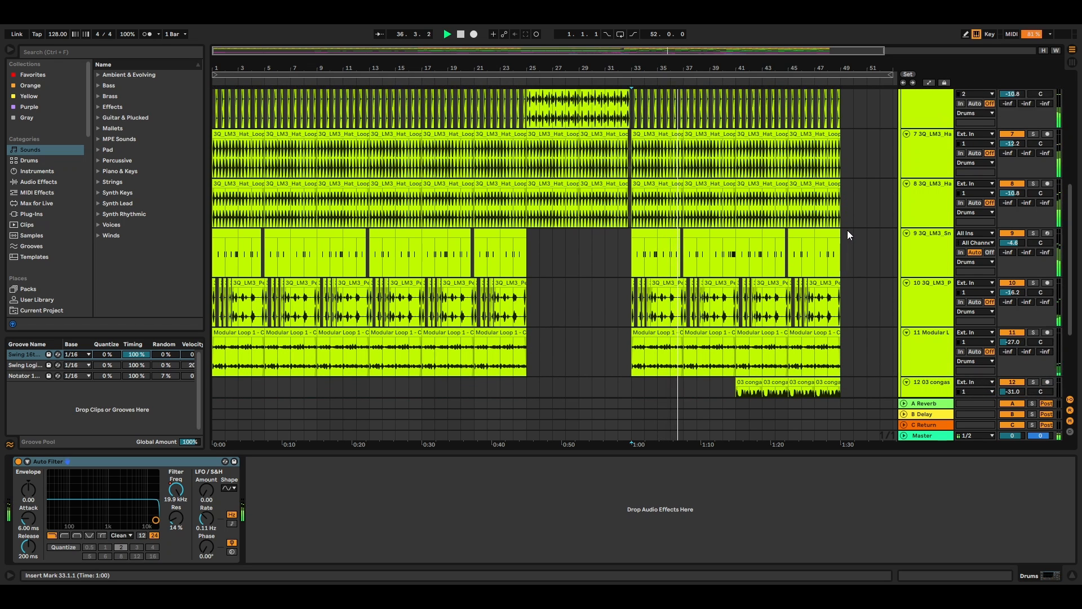
{"action": "scroll", "coordinate": [847, 230], "scroll_direction": "up", "scroll_amount": 4}
{"action": "key", "text": "space"}
Step: Fold the Drums group, unfold the Synths group, and play the Serum track in solo from bar 33
{"action": "left_click", "coordinate": [904, 136]}
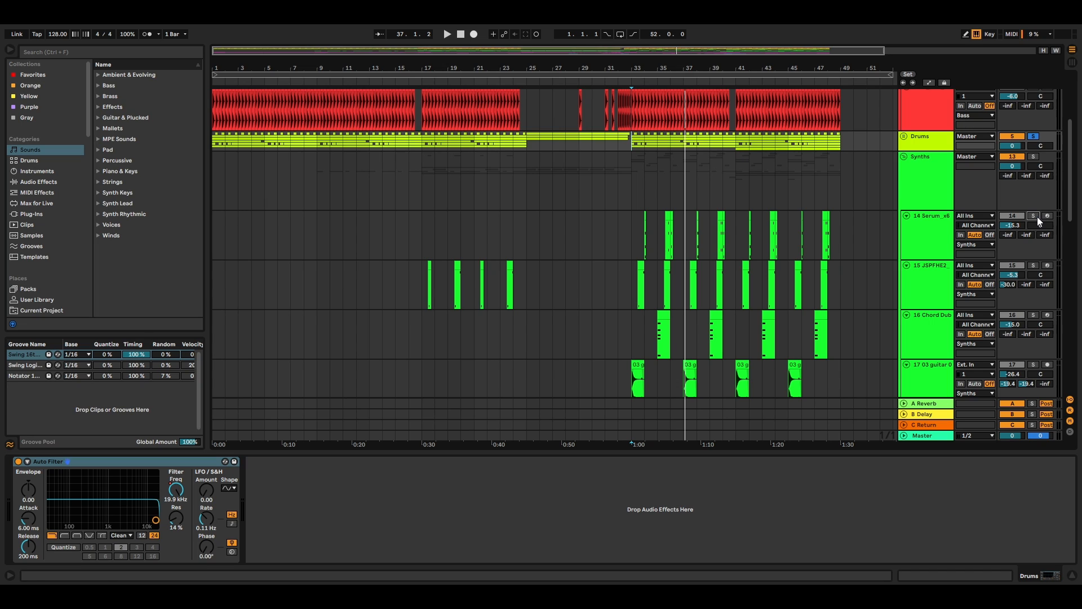
{"action": "left_click", "coordinate": [1034, 216]}
{"action": "left_click", "coordinate": [639, 238]}
{"action": "left_click", "coordinate": [919, 235]}
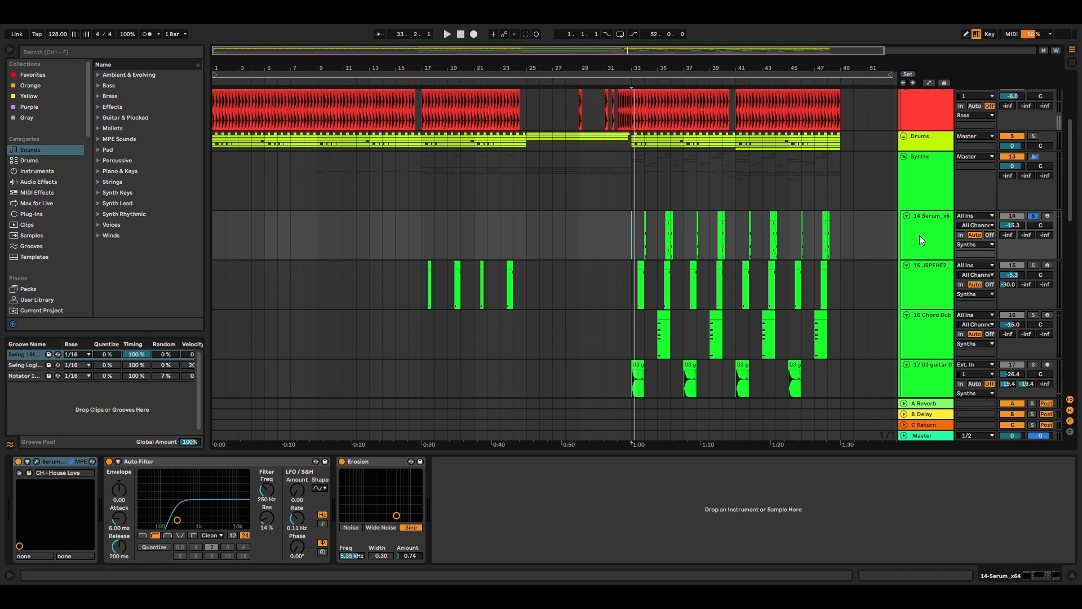
{"action": "key", "text": "space"}
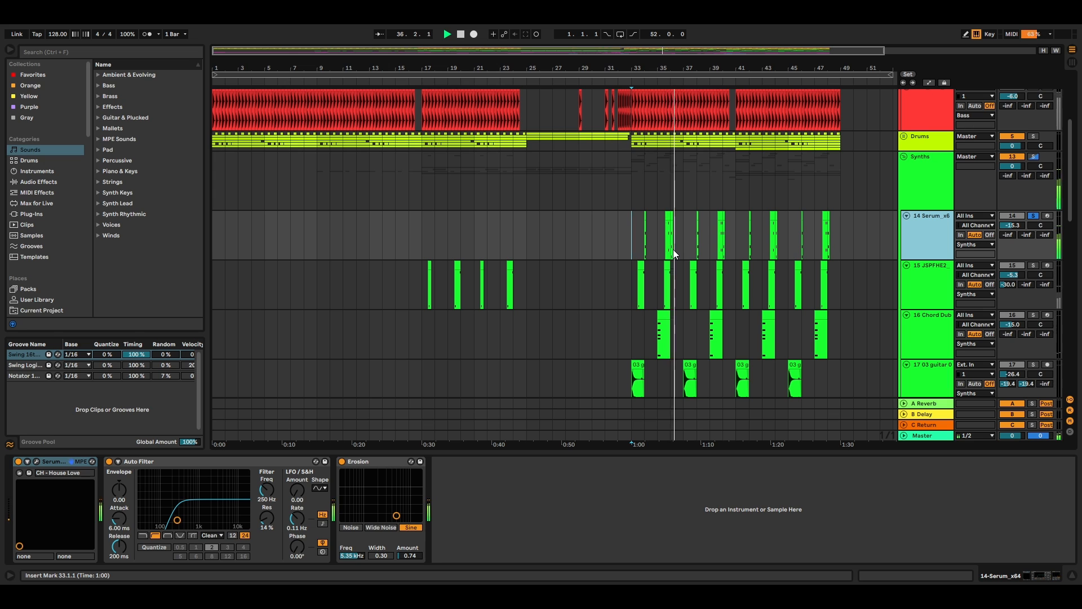
{"action": "key", "text": "space"}
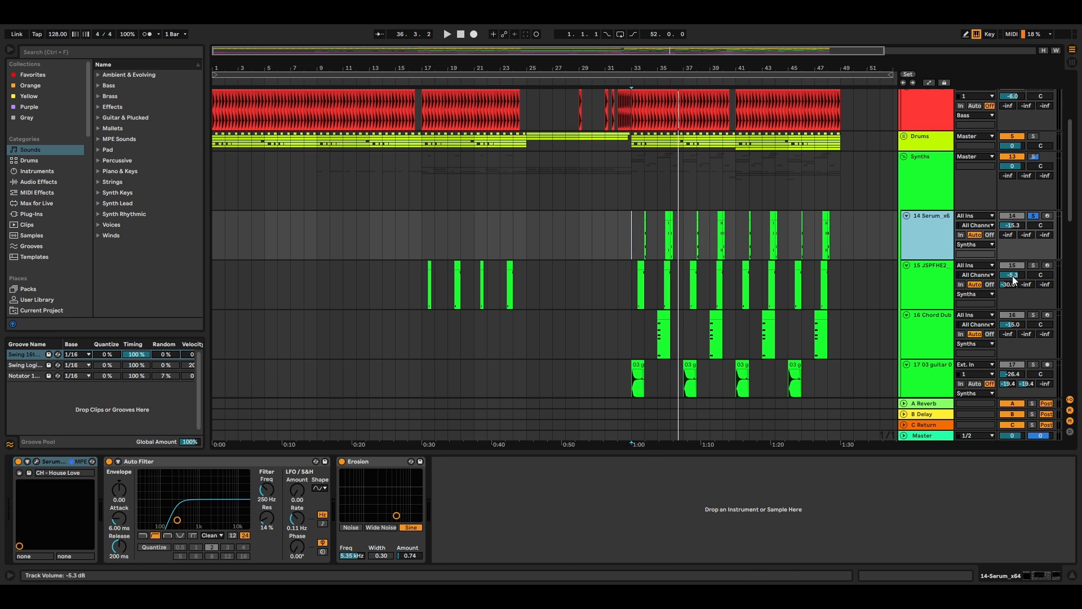
Step: Play the JSPFHE2 keys loop track in solo from 33.3.1, and the Chord Dub Keys track in solo from bar 35
{"action": "left_click", "coordinate": [665, 289]}
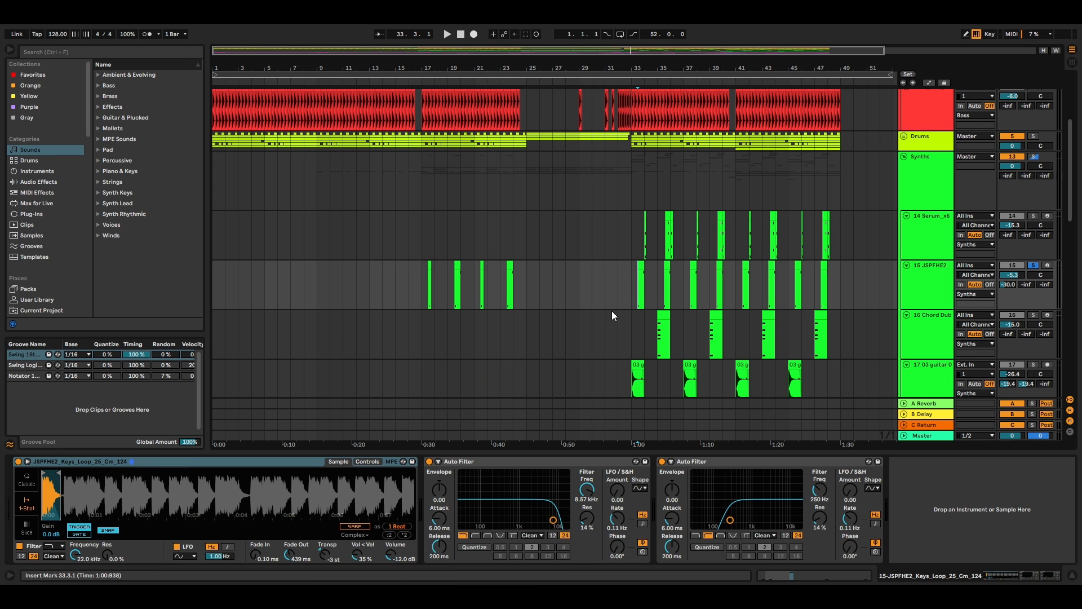
{"action": "key", "text": "space"}
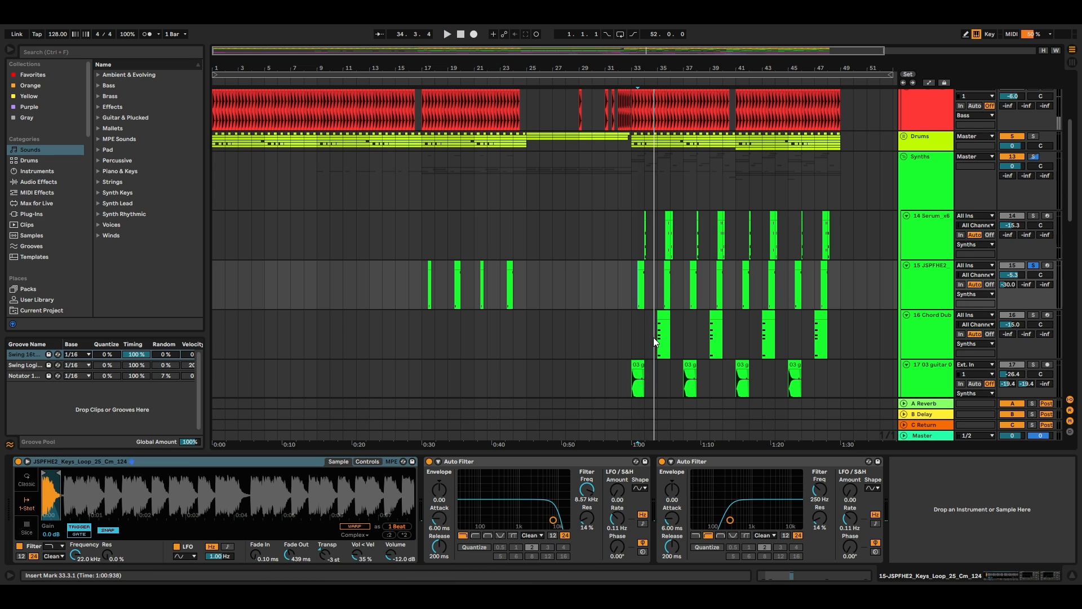
{"action": "left_click", "coordinate": [653, 337]}
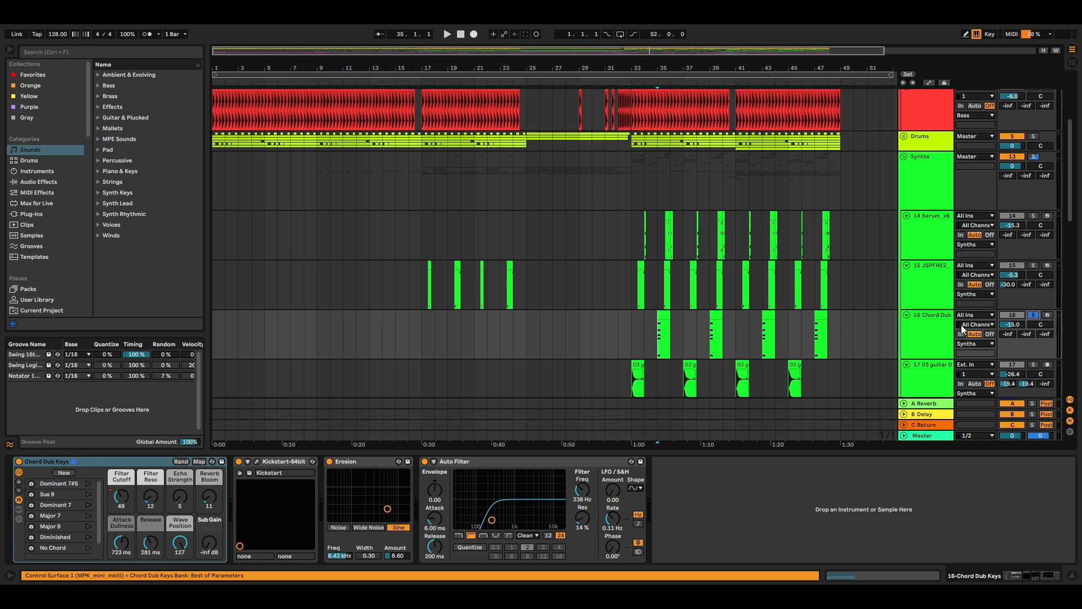
{"action": "key", "text": "space"}
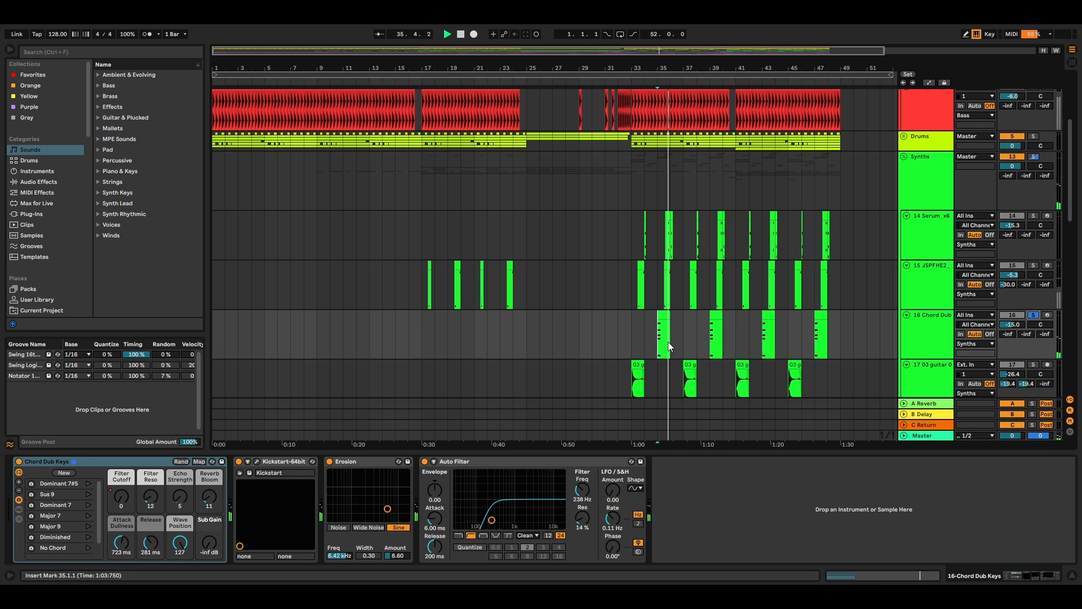
Step: Show the track automation to inspect the Chord Dub Keys filter cutoff curve, and hide it again
{"action": "left_click", "coordinate": [930, 83]}
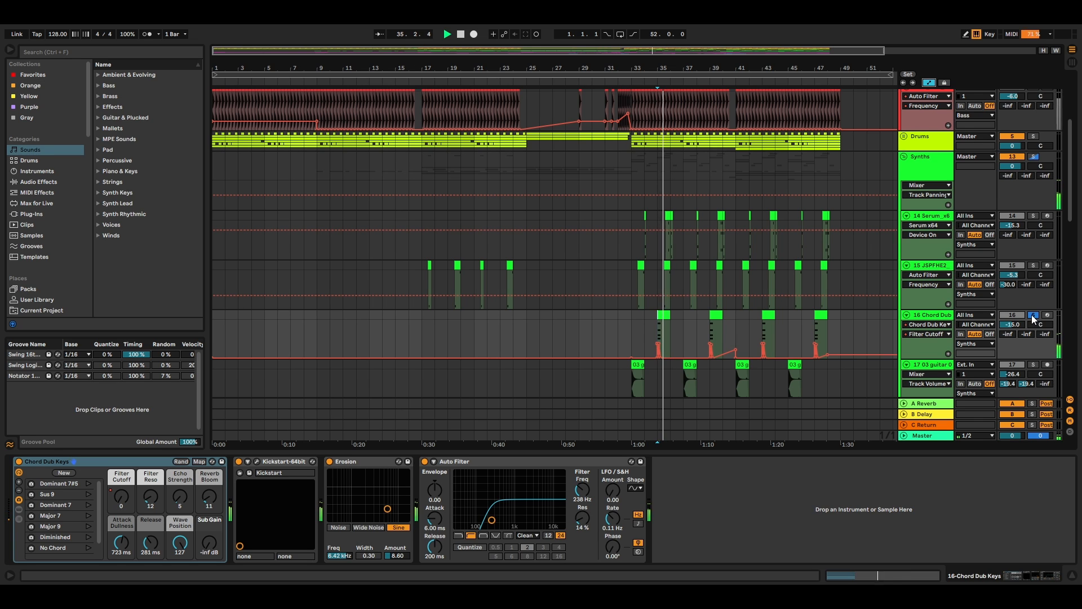
{"action": "scroll", "coordinate": [1047, 271], "scroll_direction": "down", "scroll_amount": 3}
{"action": "left_click", "coordinate": [930, 82]}
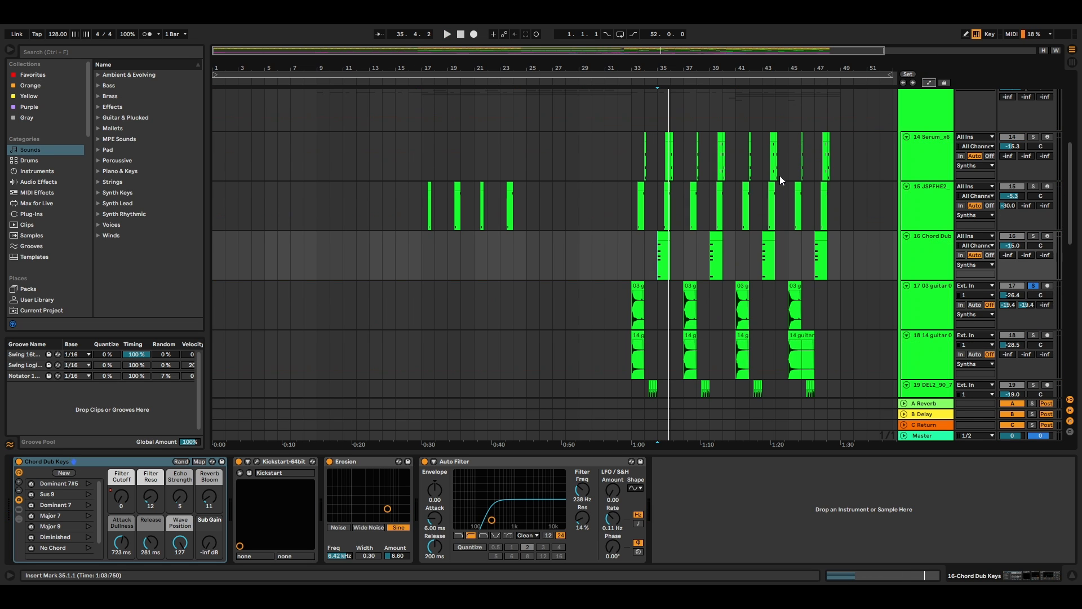
Step: Audition the 03 guitar and 14 guitar tracks from bar 33, each in solo and both soloed together
{"action": "left_click", "coordinate": [634, 313]}
{"action": "key", "text": "space"}
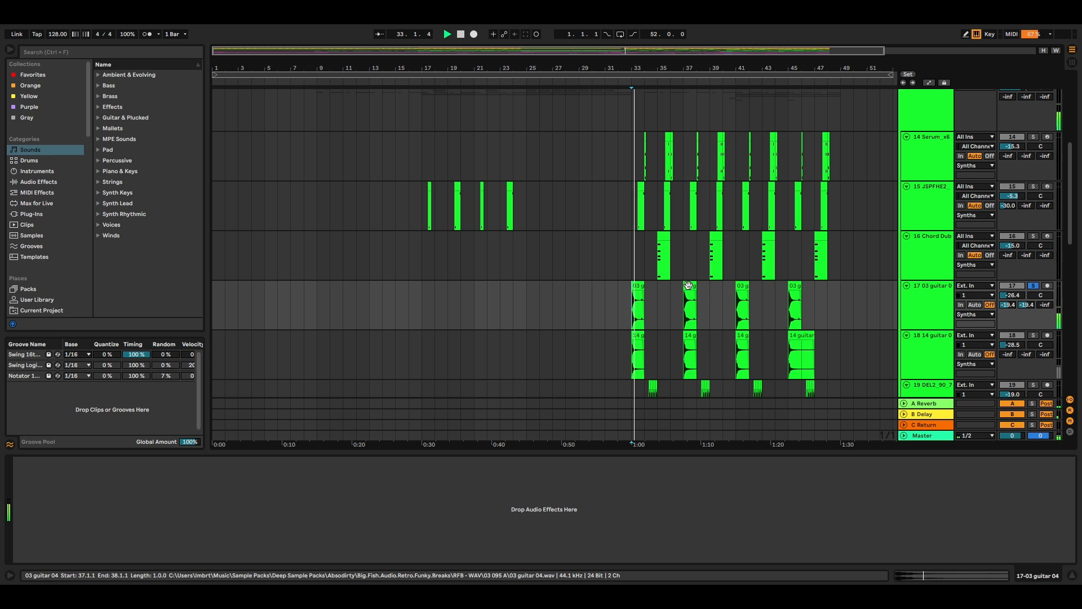
{"action": "scroll", "coordinate": [834, 300], "scroll_direction": "down", "scroll_amount": 3}
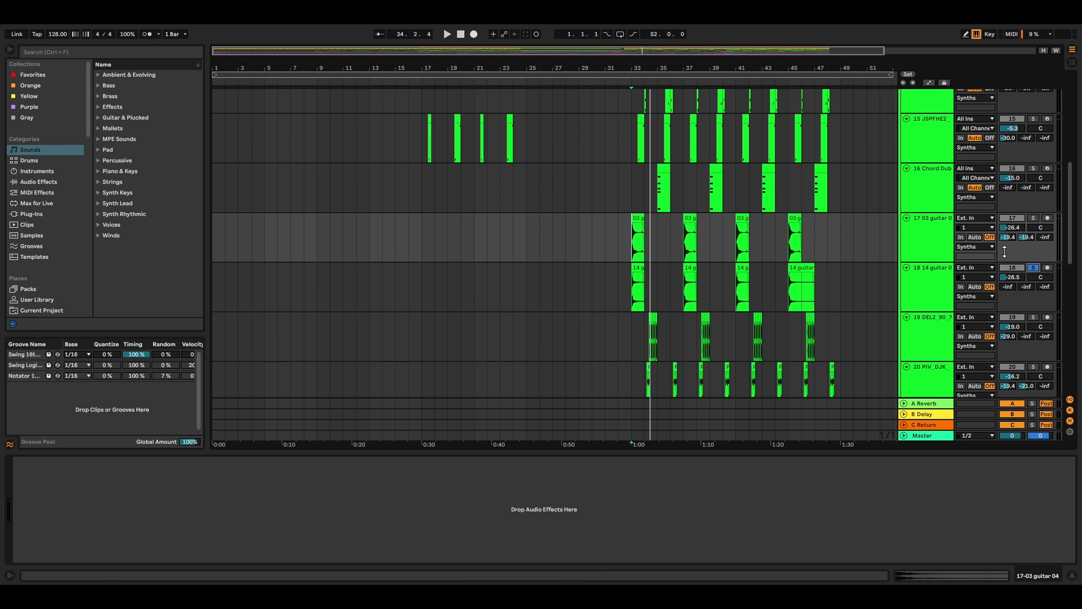
{"action": "key", "text": "space"}
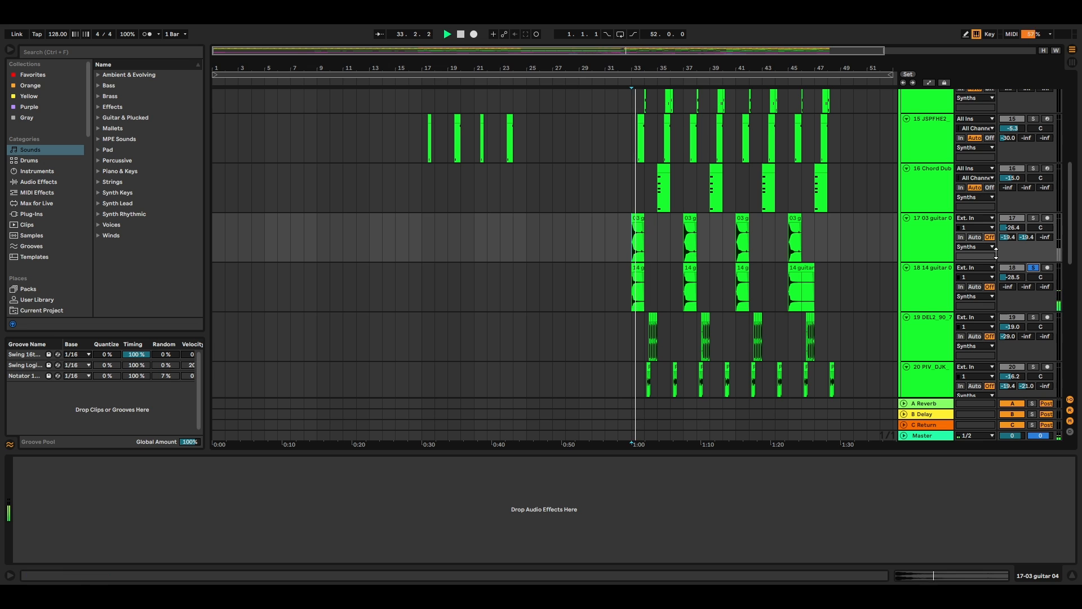
{"action": "key", "text": "space"}
{"action": "left_click", "coordinate": [1034, 217]}
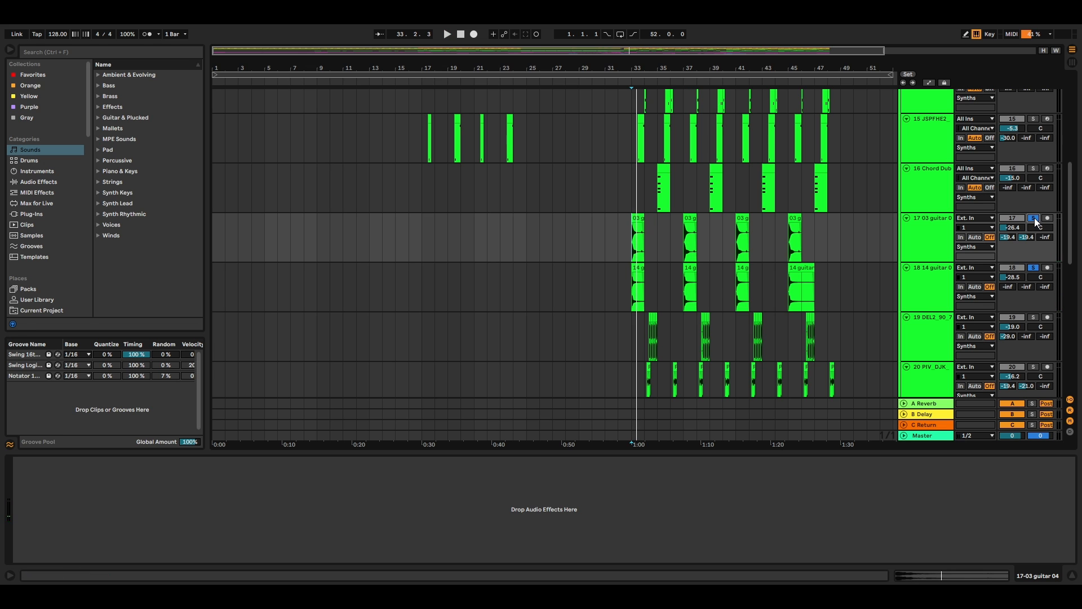
{"action": "key", "text": "space"}
{"action": "key", "text": "space"}
Step: Solo the DEL2 clavinet track and play its chopped clips near bars 34 and 38 in a closer view
{"action": "scroll", "coordinate": [1036, 248], "scroll_direction": "down", "scroll_amount": 1}
{"action": "left_click", "coordinate": [1033, 283]}
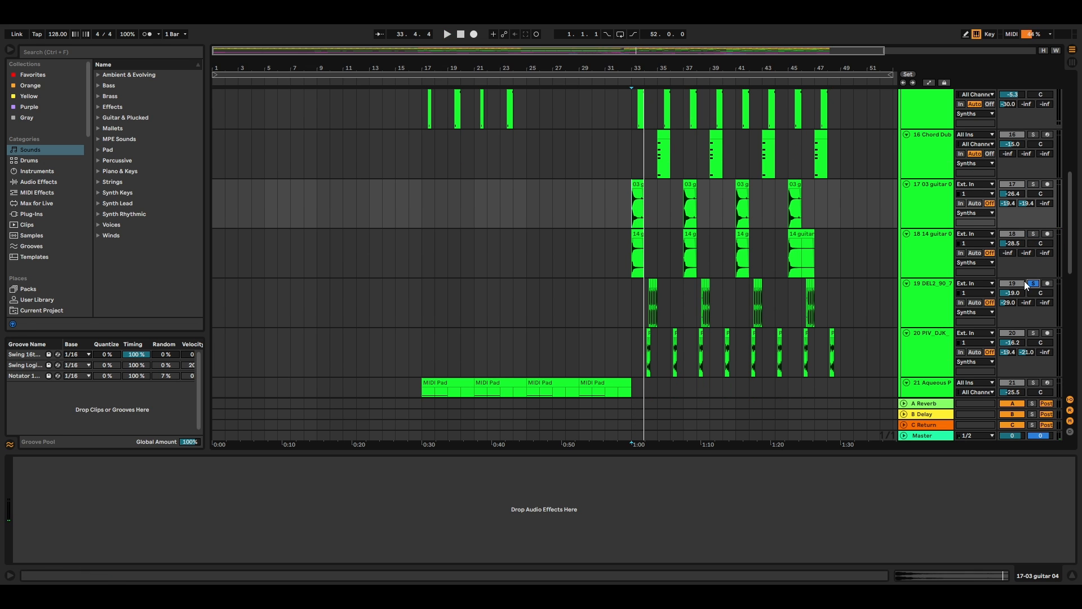
{"action": "left_click", "coordinate": [647, 305]}
{"action": "left_click_drag", "start_coordinate": [602, 49], "coordinate": [659, 54]}
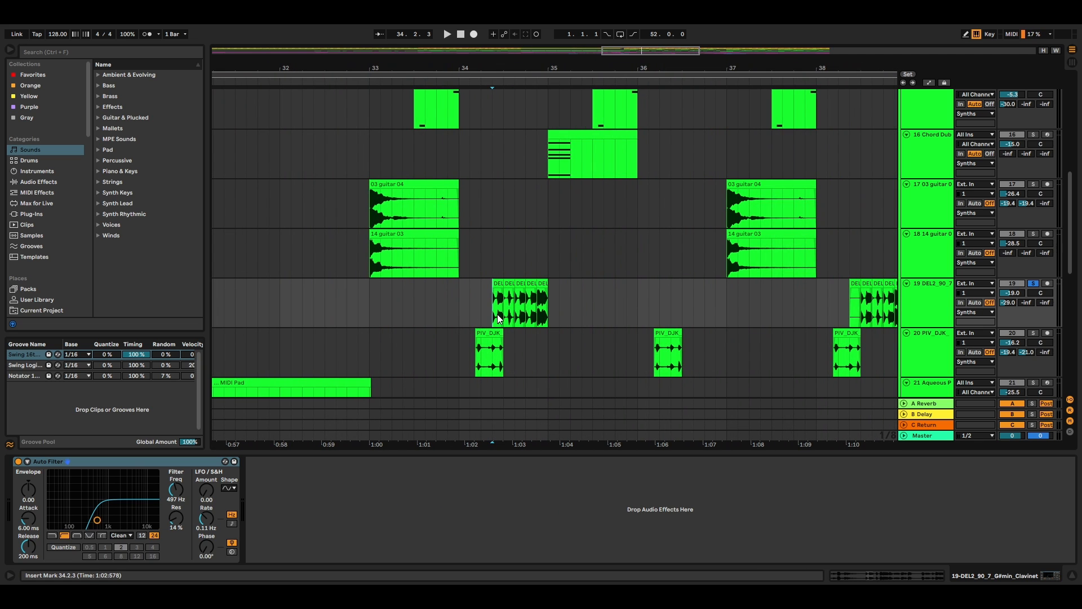
{"action": "key", "text": "space"}
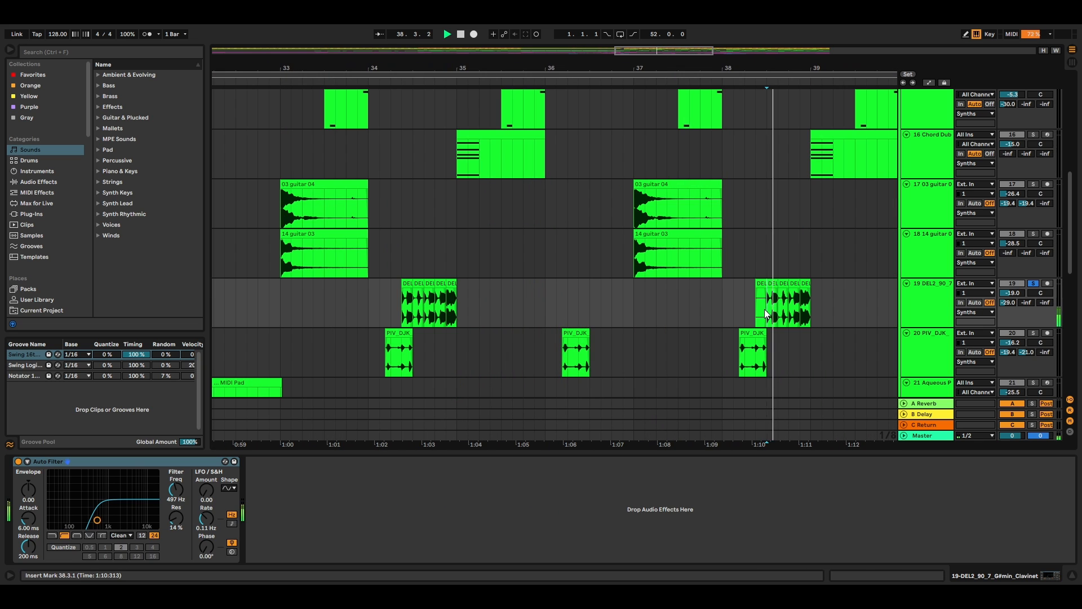
{"action": "key", "text": "space"}
Step: Extend the last clavinet slice to bar 36, play it from bar 35, and restore the chopped version
{"action": "left_click_drag", "start_coordinate": [789, 69], "coordinate": [918, 54]}
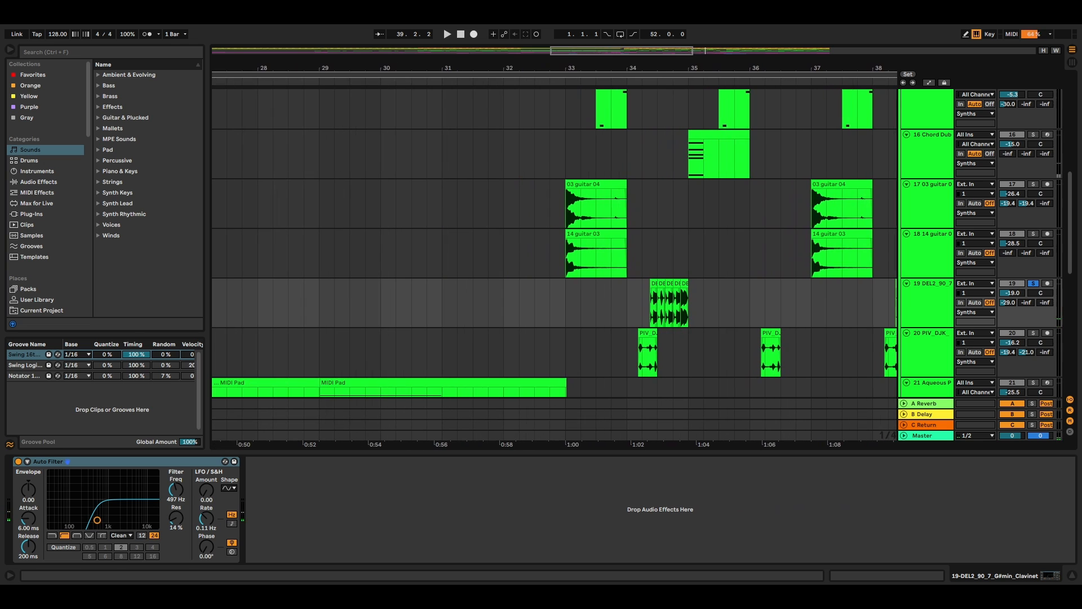
{"action": "left_click_drag", "start_coordinate": [686, 286], "coordinate": [774, 288]}
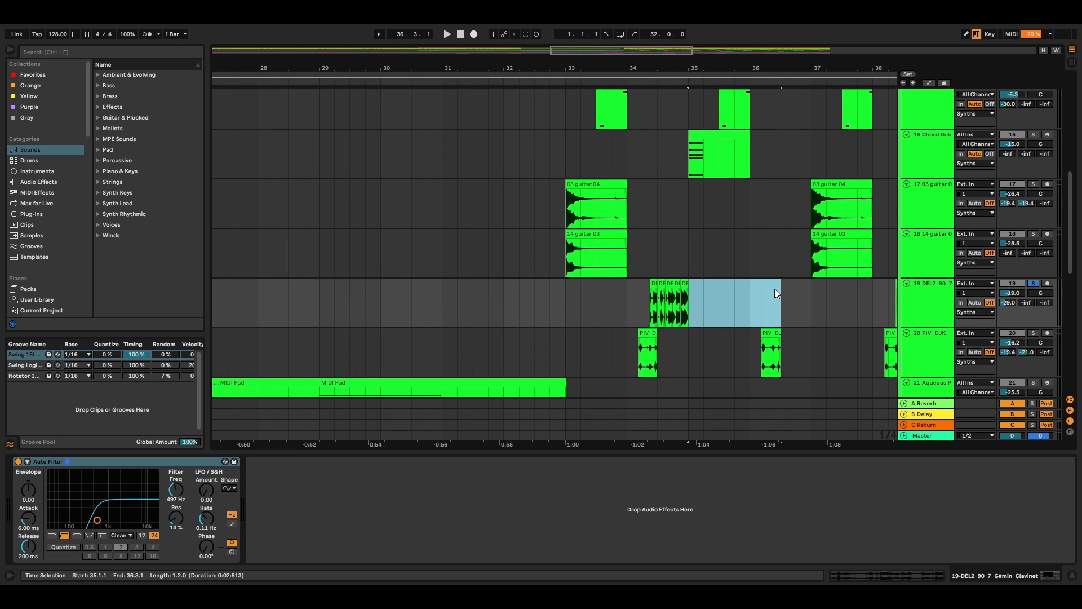
{"action": "left_click", "coordinate": [692, 285]}
{"action": "key", "text": "space"}
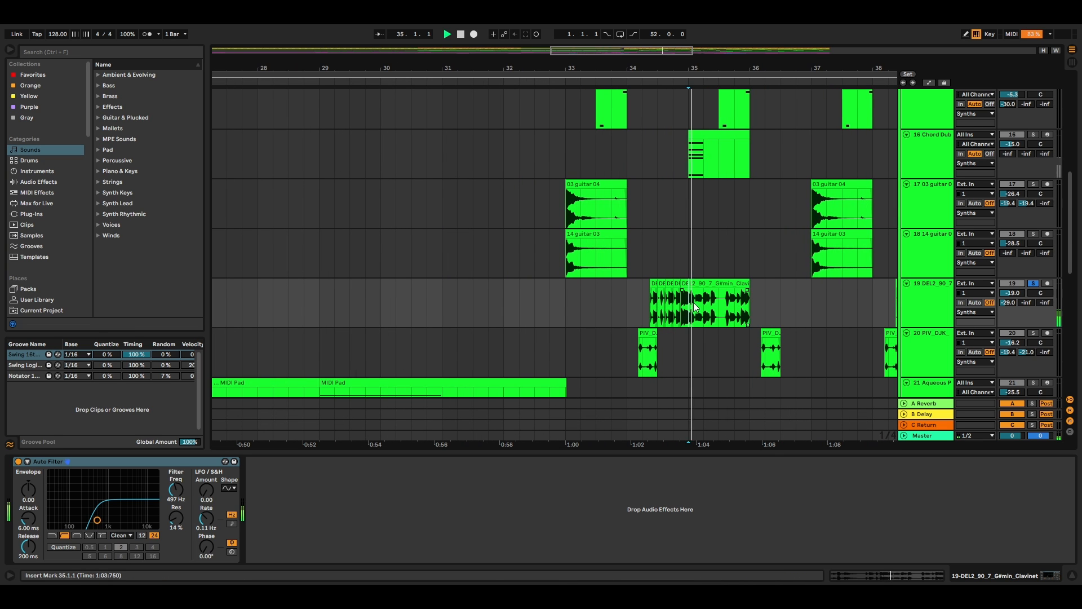
{"action": "left_click", "coordinate": [747, 287]}
{"action": "key", "text": "space"}
{"action": "key", "text": "Delete"}
Step: Solo the PIV_DJK Rhodes track and play it from bar 34
{"action": "scroll", "coordinate": [1027, 267], "scroll_direction": "down", "scroll_amount": 2}
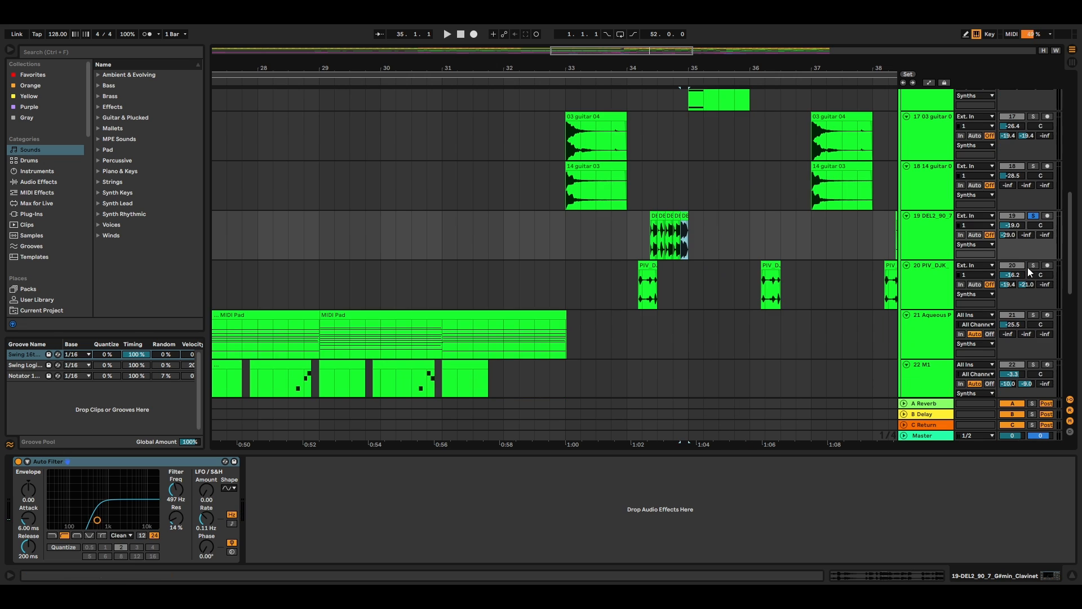
{"action": "left_click", "coordinate": [1029, 264]}
{"action": "left_click", "coordinate": [635, 297]}
{"action": "left_click", "coordinate": [631, 289]}
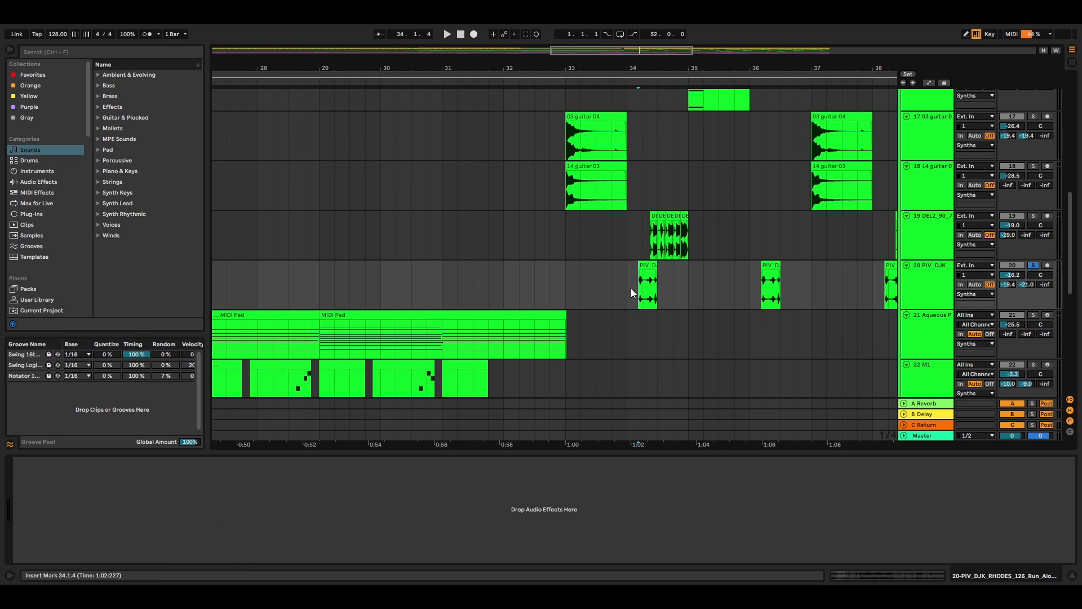
{"action": "key", "text": "space"}
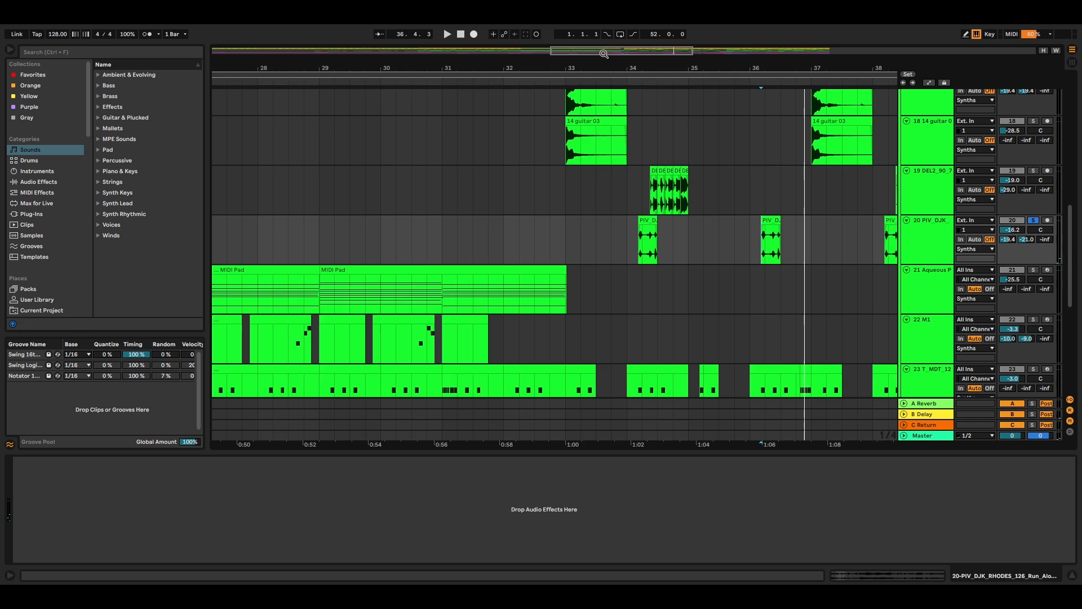
Step: Solo the Aqueous Pad track and play its MIDI Pad clips from bar 25
{"action": "left_click_drag", "start_coordinate": [603, 53], "coordinate": [547, 43]}
{"action": "left_click", "coordinate": [388, 290]}
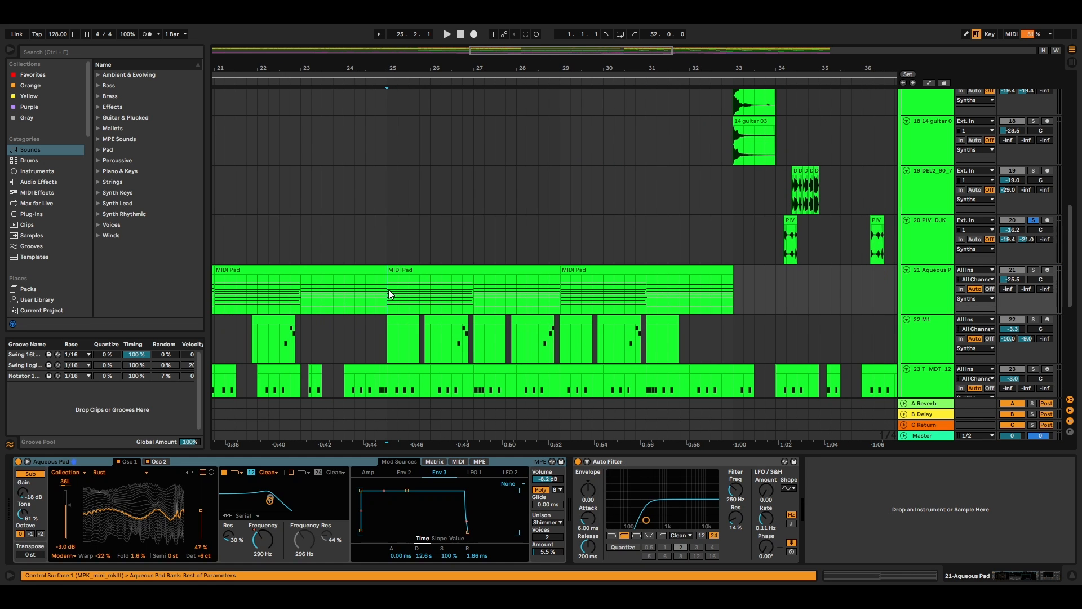
{"action": "left_click", "coordinate": [1033, 270]}
{"action": "key", "text": "space"}
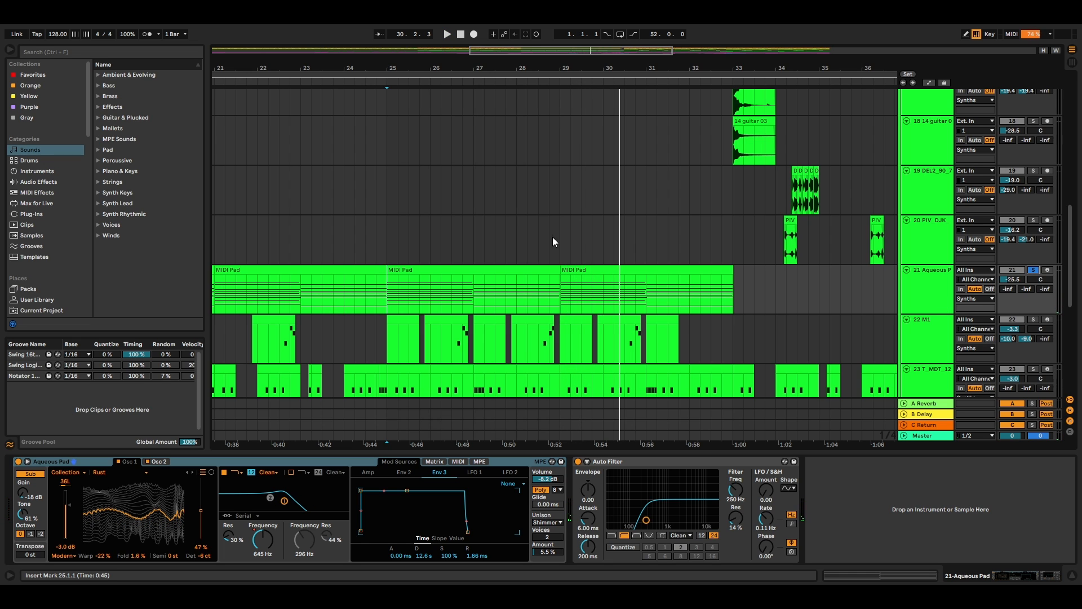
Step: Open the MIDI Pad clip at bar 25 to examine its chord notes, and return to the arrangement
{"action": "left_click", "coordinate": [537, 268]}
{"action": "left_click", "coordinate": [908, 579]}
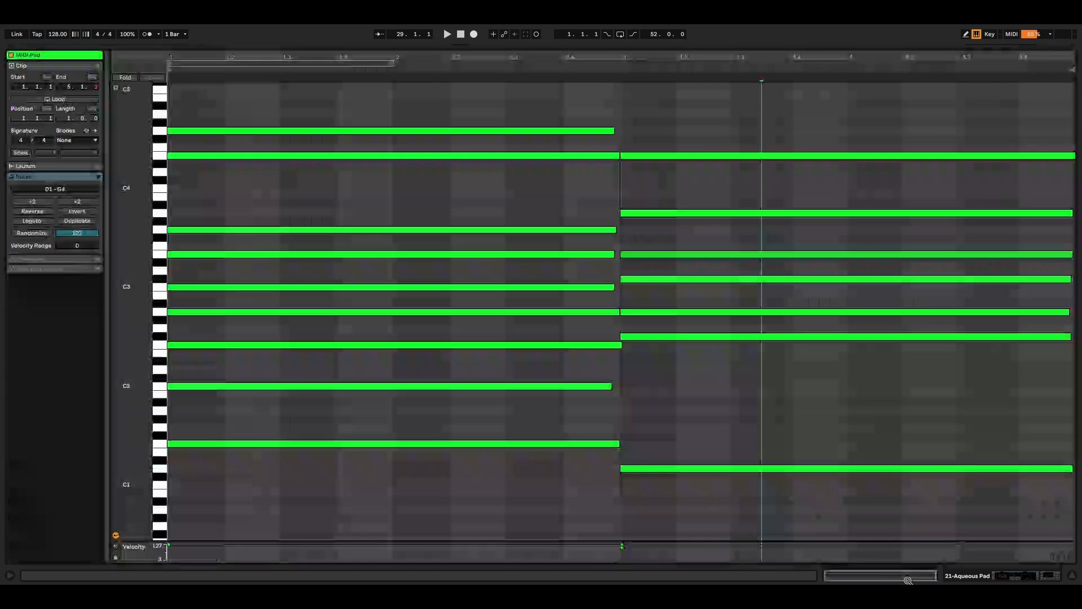
{"action": "left_click", "coordinate": [1040, 578]}
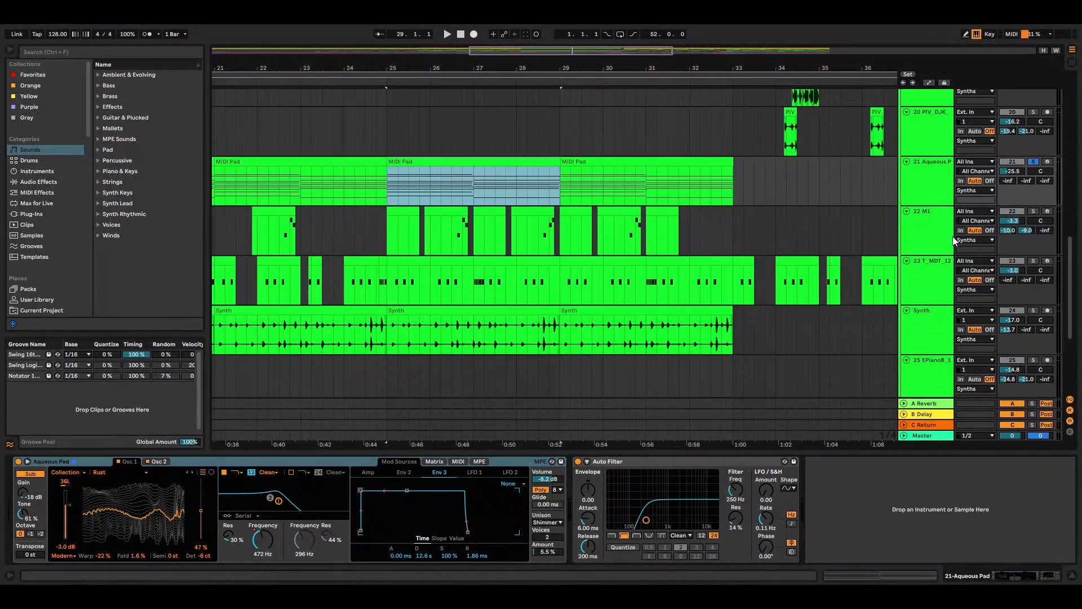
Step: Solo the M1 track and play its clips from about bar 26
{"action": "left_click", "coordinate": [1034, 212]}
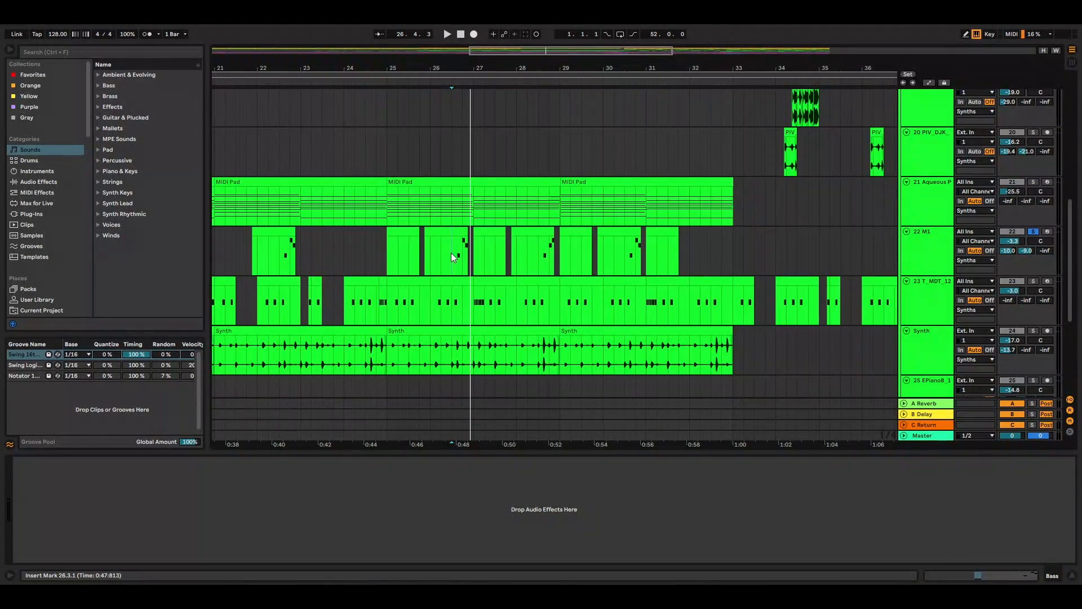
{"action": "key", "text": "space"}
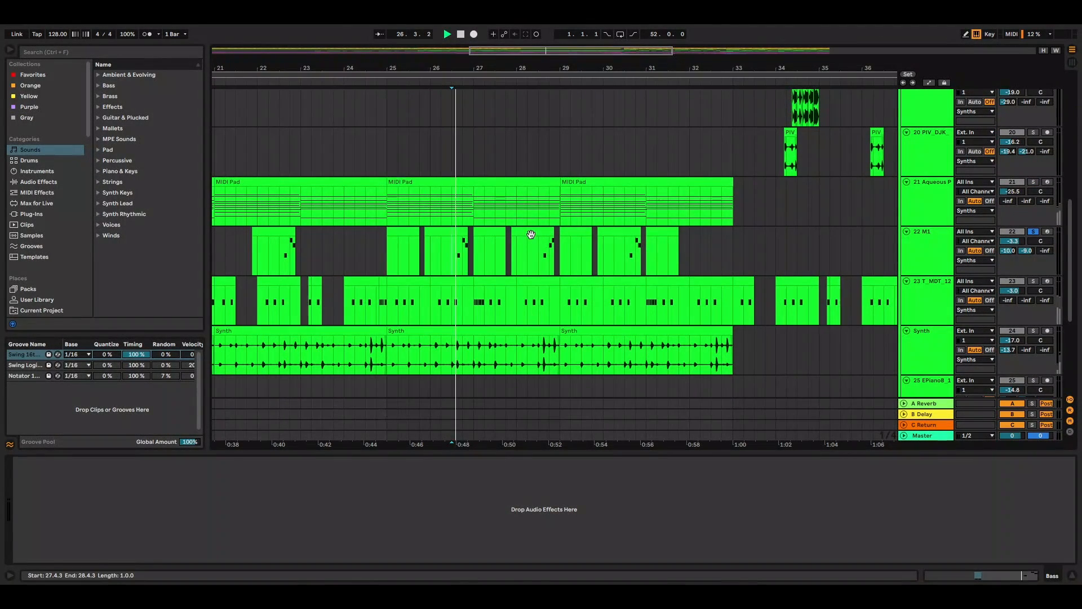
{"action": "left_click", "coordinate": [542, 253]}
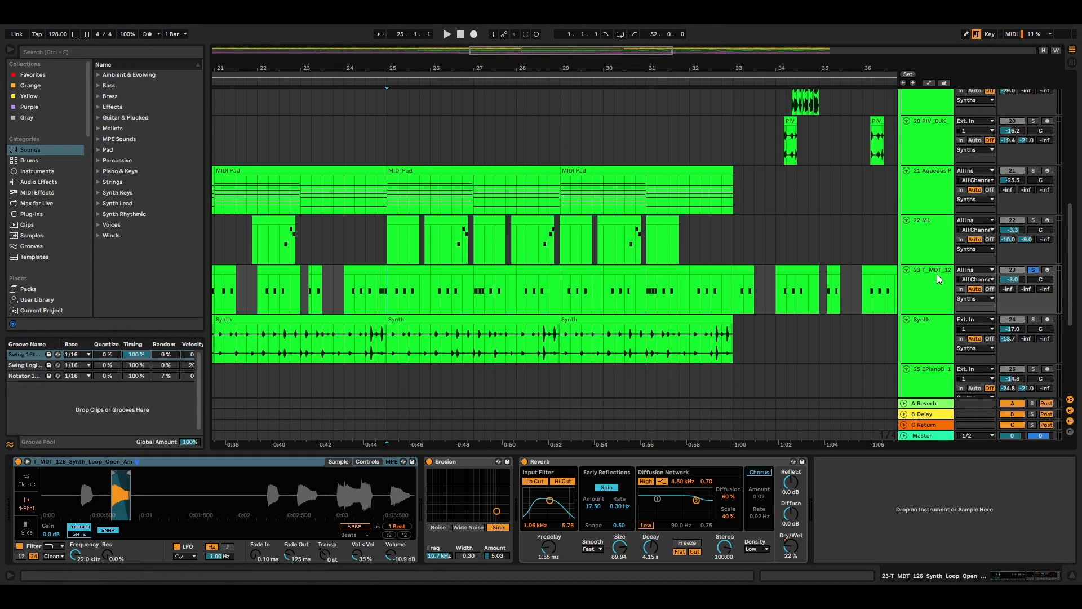
Step: Play the T_MDT synth loop track in solo from bar 25
{"action": "scroll", "coordinate": [972, 311], "scroll_direction": "up", "scroll_amount": 1}
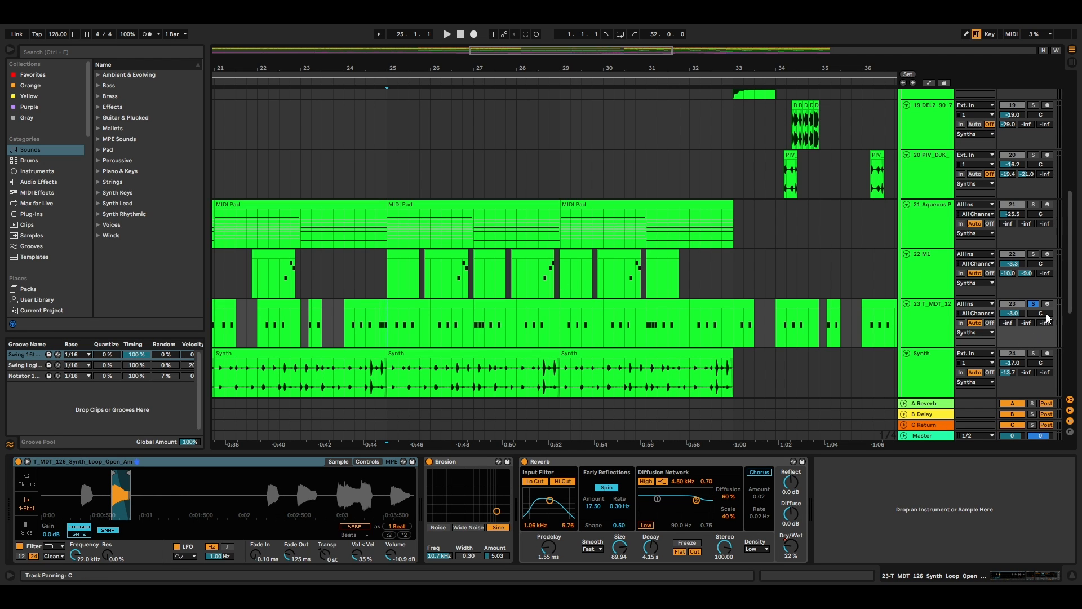
{"action": "key", "text": "space"}
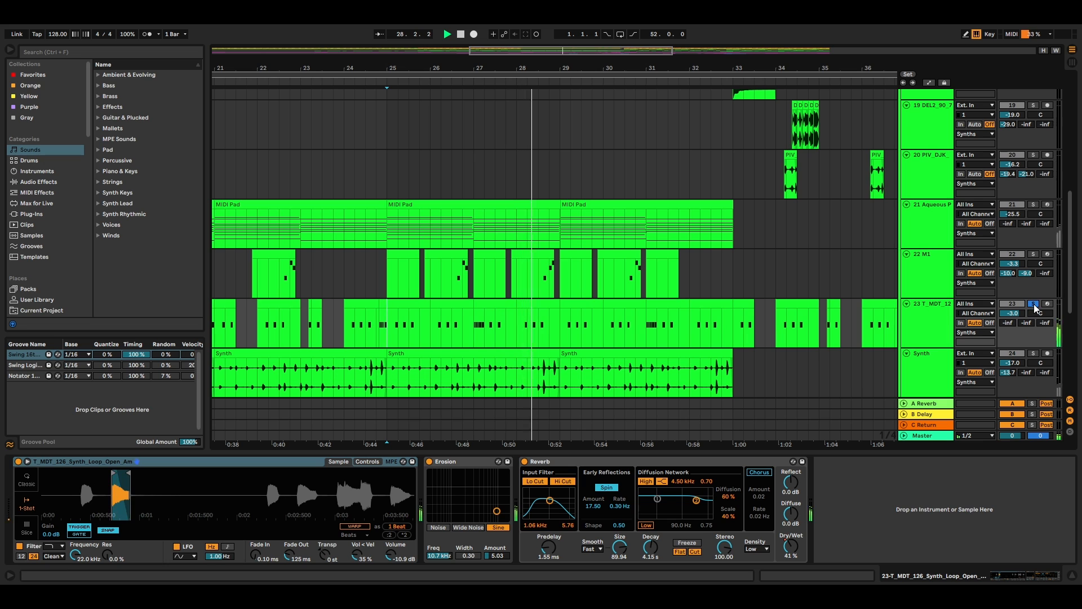
{"action": "key", "text": "space"}
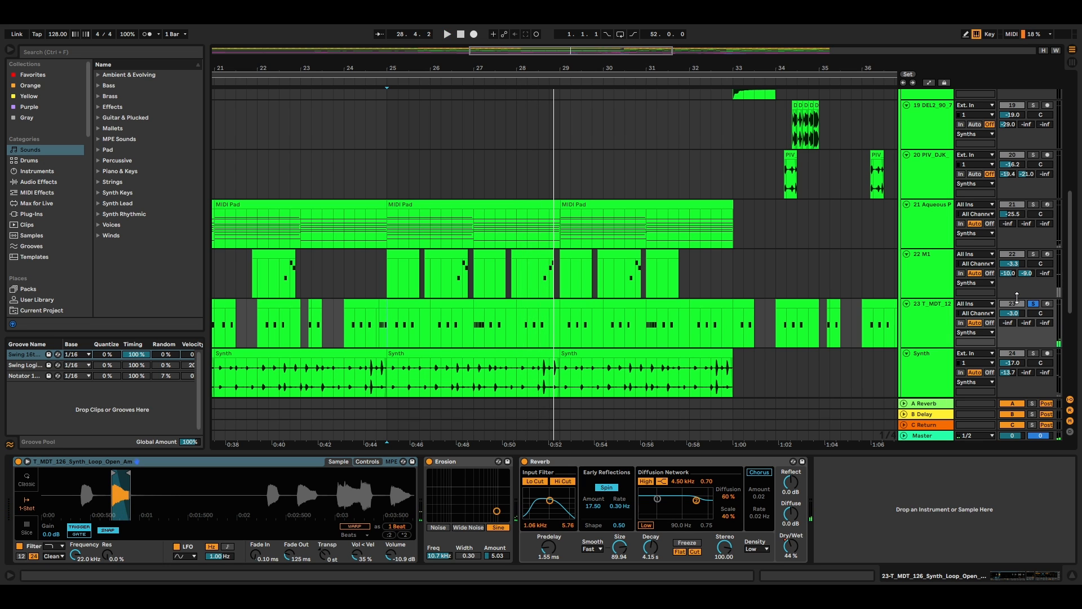
Step: Solo the audio track named Synth and play it from bar 25
{"action": "scroll", "coordinate": [1034, 289], "scroll_direction": "down", "scroll_amount": 2}
{"action": "left_click", "coordinate": [1033, 308]}
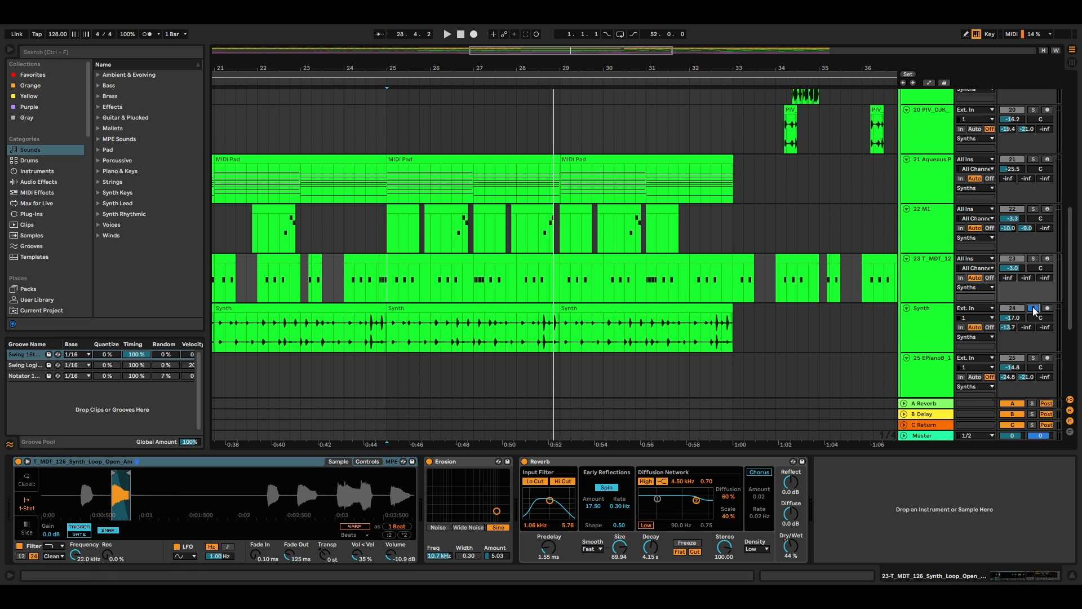
{"action": "key", "text": "space"}
Step: Solo the EPianoB track and play its two phrases from bars 43 and 47
{"action": "scroll", "coordinate": [771, 276], "scroll_direction": "down", "scroll_amount": 2}
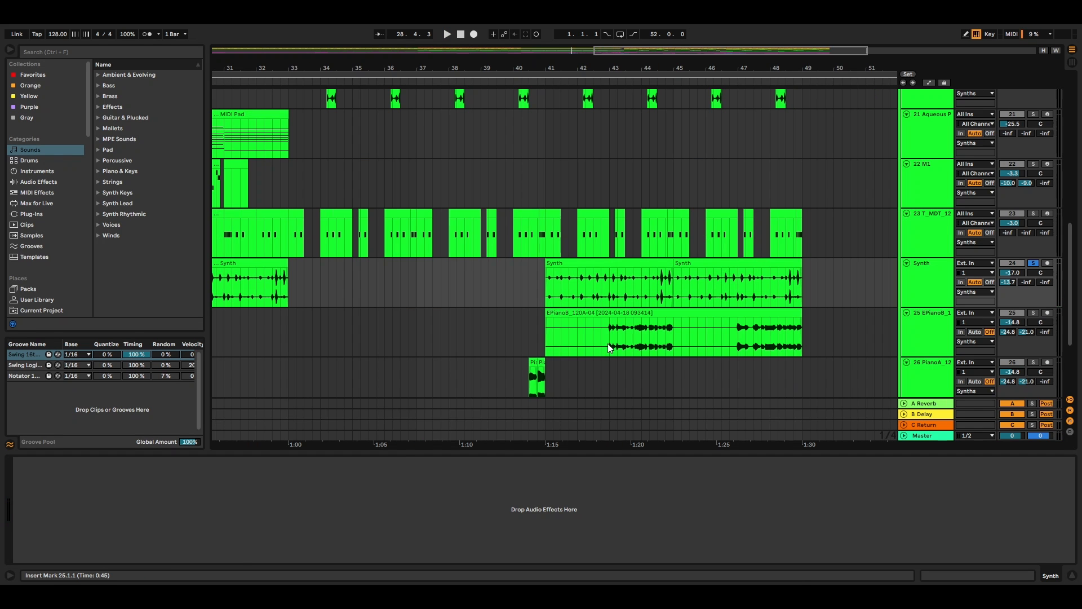
{"action": "left_click", "coordinate": [608, 338]}
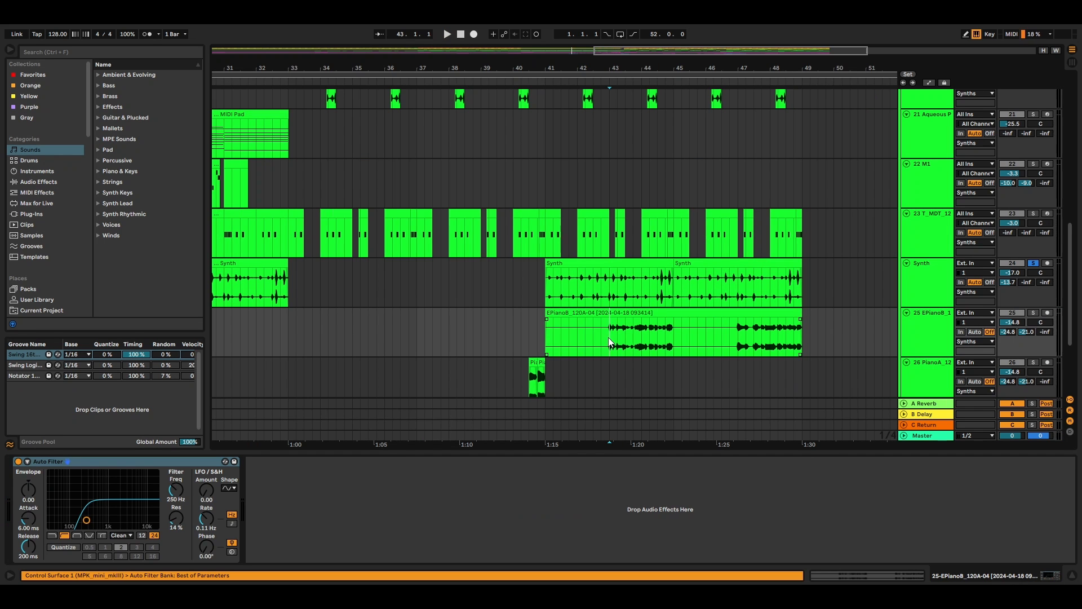
{"action": "left_click", "coordinate": [1033, 313]}
{"action": "key", "text": "space"}
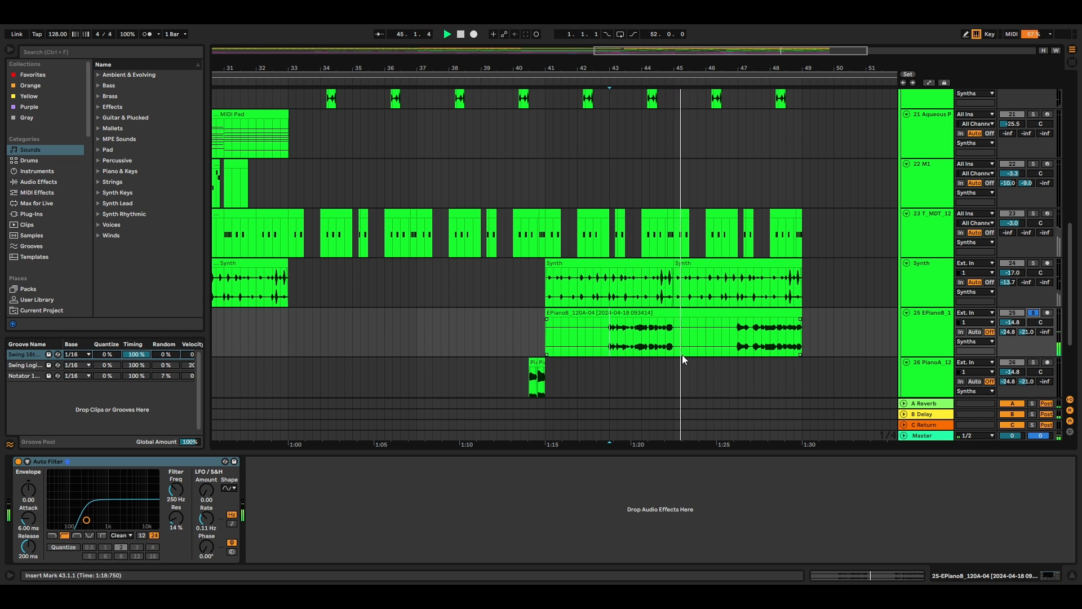
{"action": "left_click", "coordinate": [738, 340]}
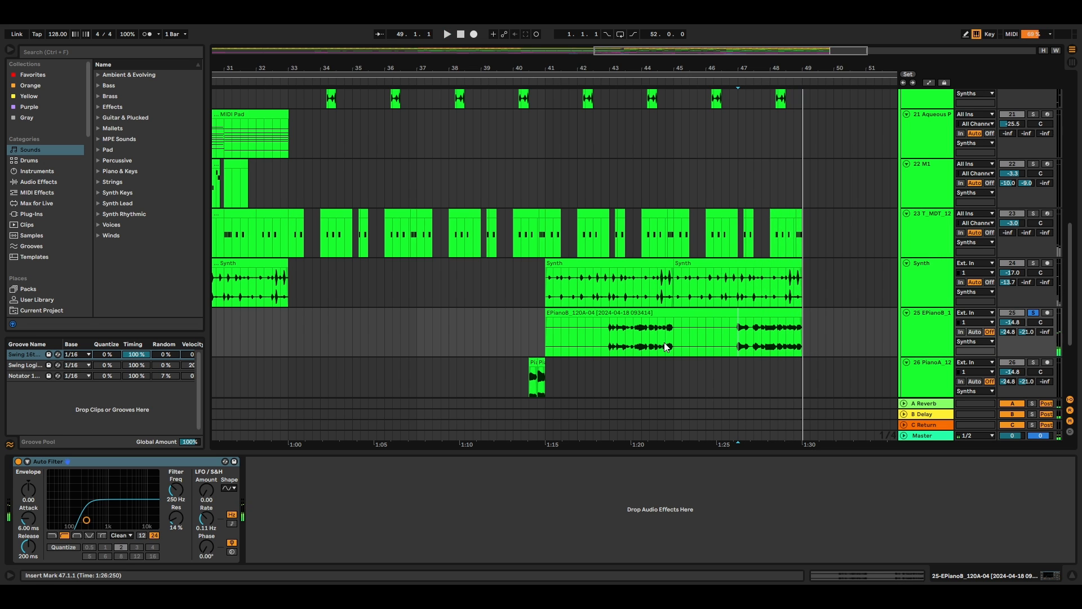
Step: Solo the PianoA track and play it from bar 40, and replay it together with the Grand Piano track from 40.2
{"action": "scroll", "coordinate": [650, 333], "scroll_direction": "down", "scroll_amount": 5}
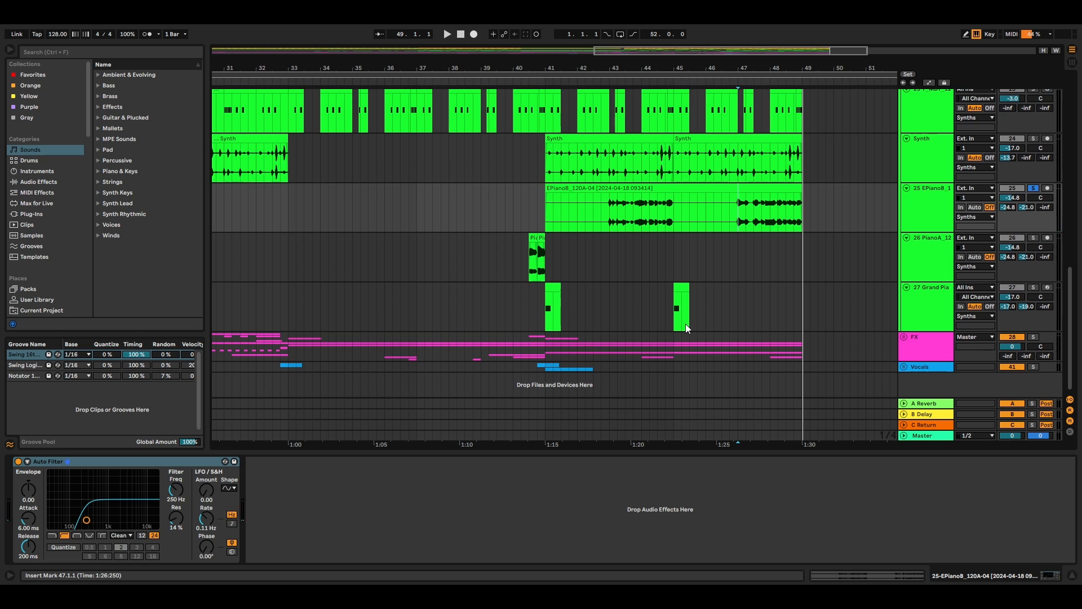
{"action": "left_click", "coordinate": [1033, 237]}
{"action": "left_click", "coordinate": [517, 260]}
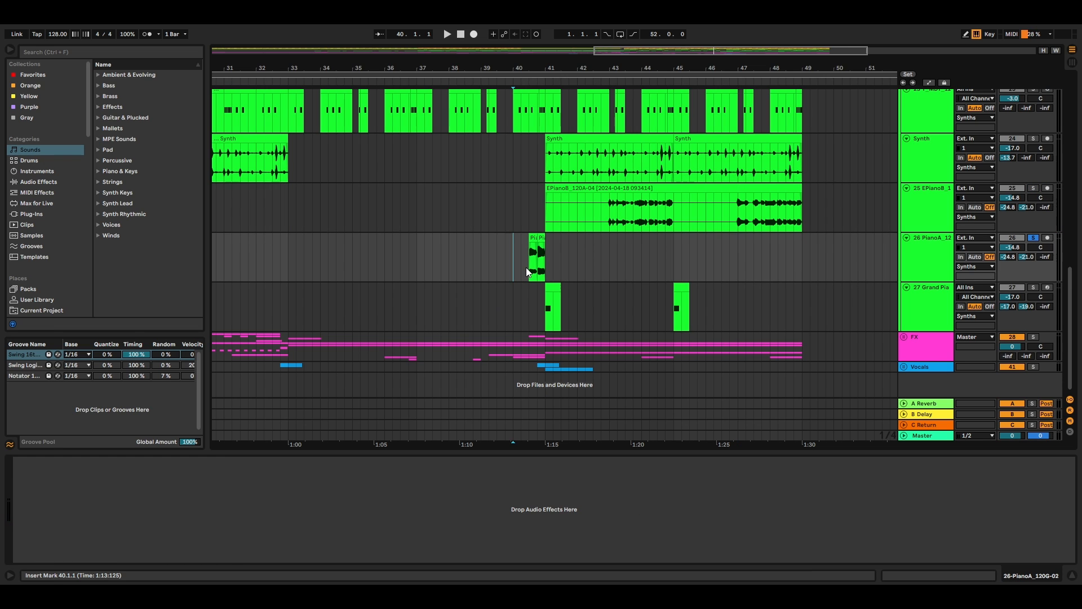
{"action": "key", "text": "space"}
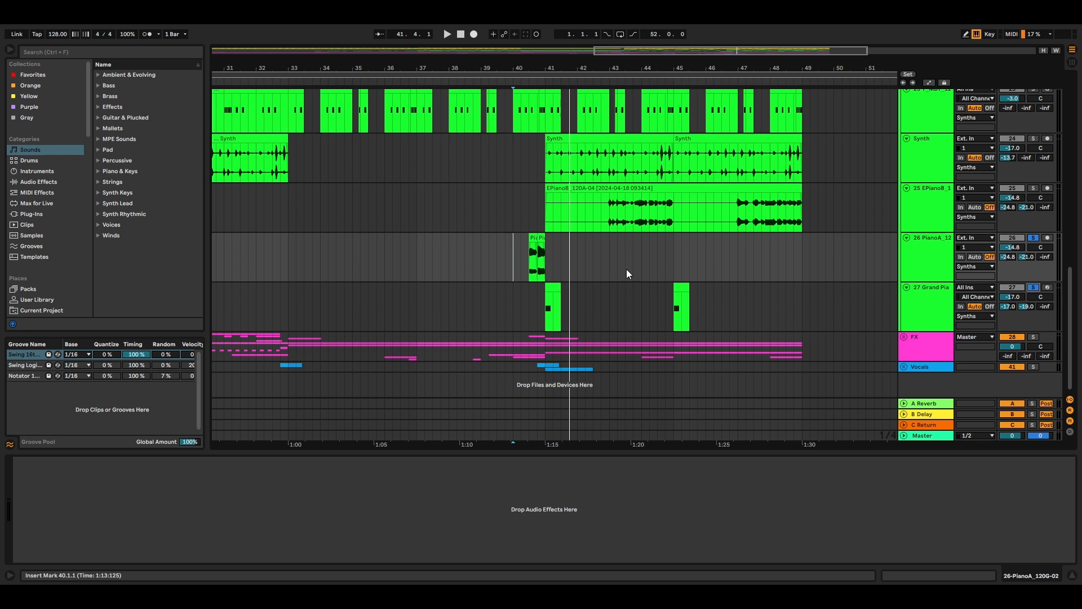
{"action": "left_click", "coordinate": [523, 257]}
{"action": "key", "text": "space"}
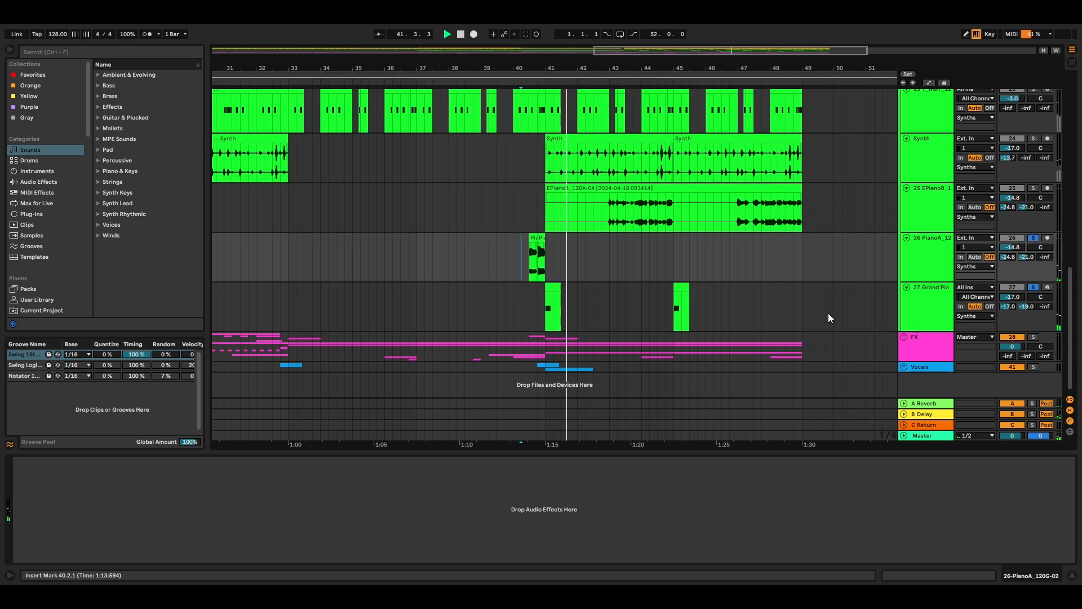
Step: Play the whole Synths group in solo from bar 40 and fold the group
{"action": "scroll", "coordinate": [827, 312], "scroll_direction": "up", "scroll_amount": 5}
{"action": "scroll", "coordinate": [938, 198], "scroll_direction": "up", "scroll_amount": 4}
{"action": "left_click", "coordinate": [930, 201]}
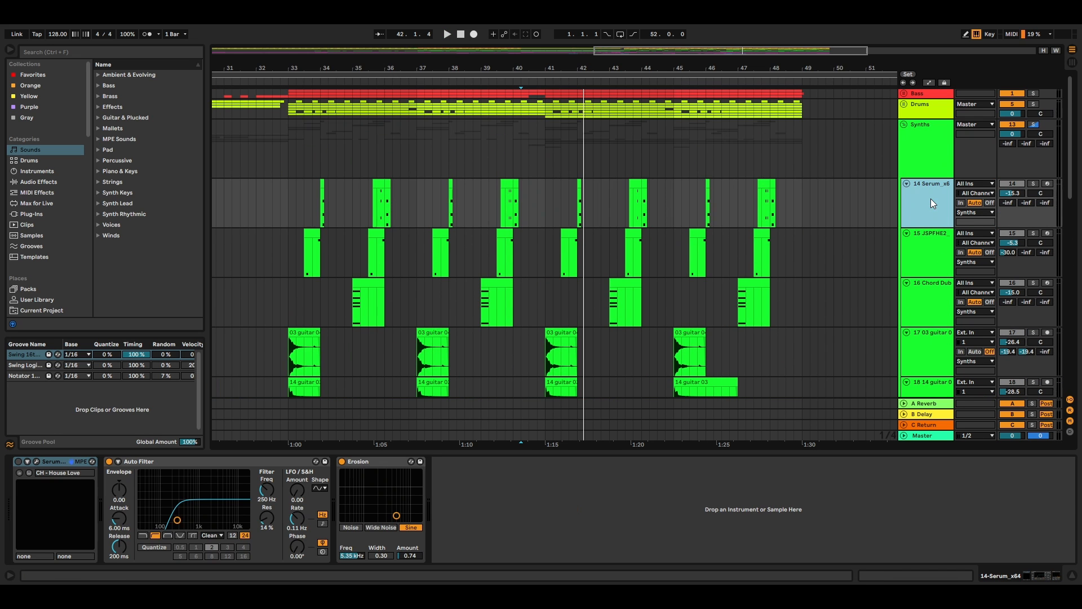
{"action": "left_click", "coordinate": [290, 144]}
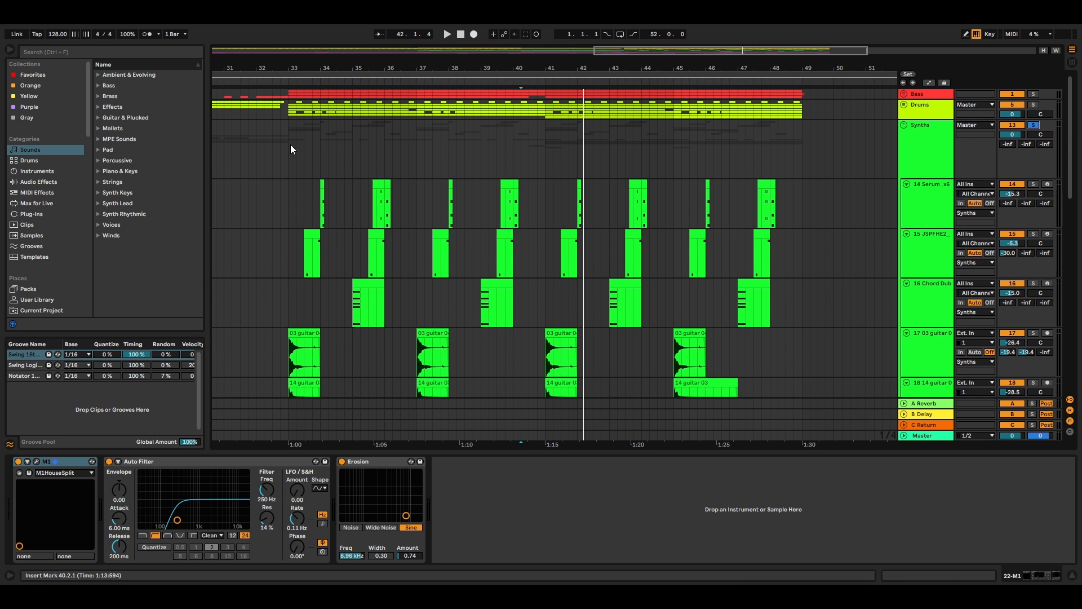
{"action": "left_click", "coordinate": [516, 144]}
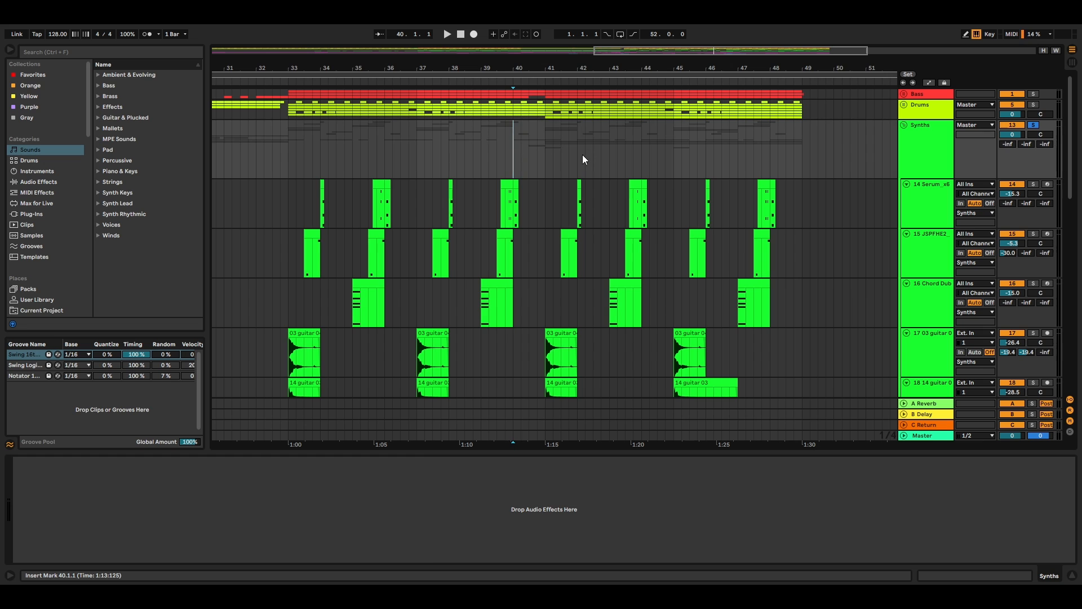
{"action": "key", "text": "space"}
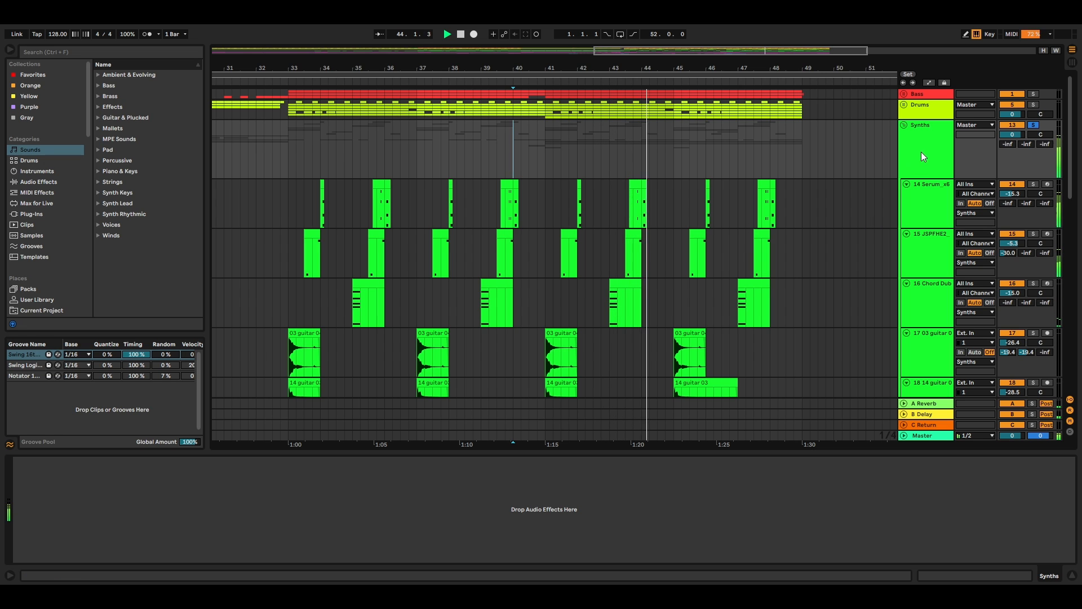
{"action": "left_click", "coordinate": [905, 125]}
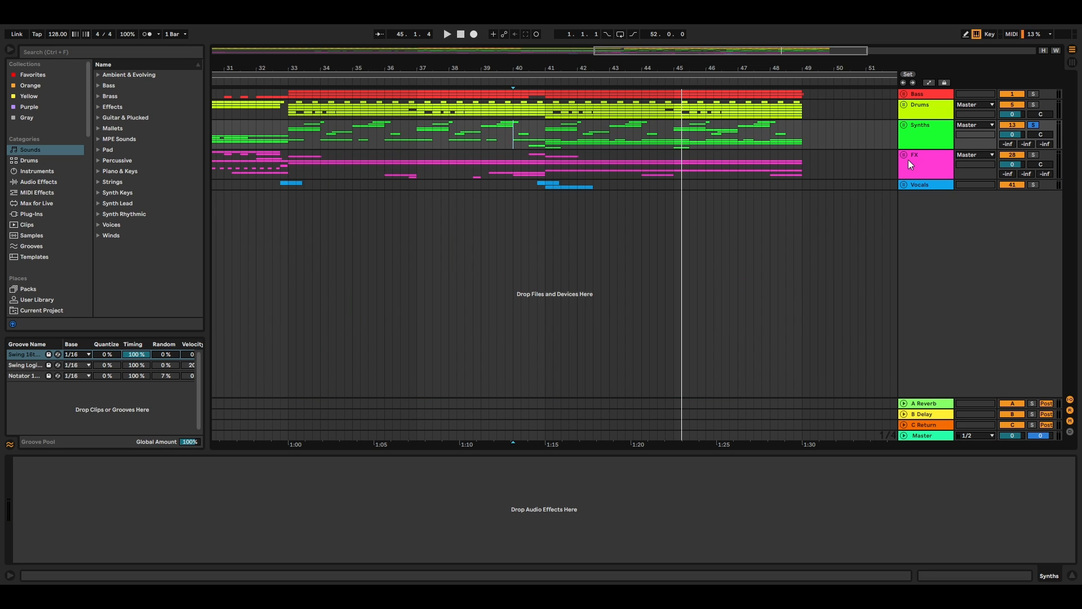
Step: Solo the Bass group and unfold it to review its JUNO-106 and kick tracks, folding it again when finished
{"action": "left_click", "coordinate": [1033, 94]}
{"action": "left_click", "coordinate": [905, 93]}
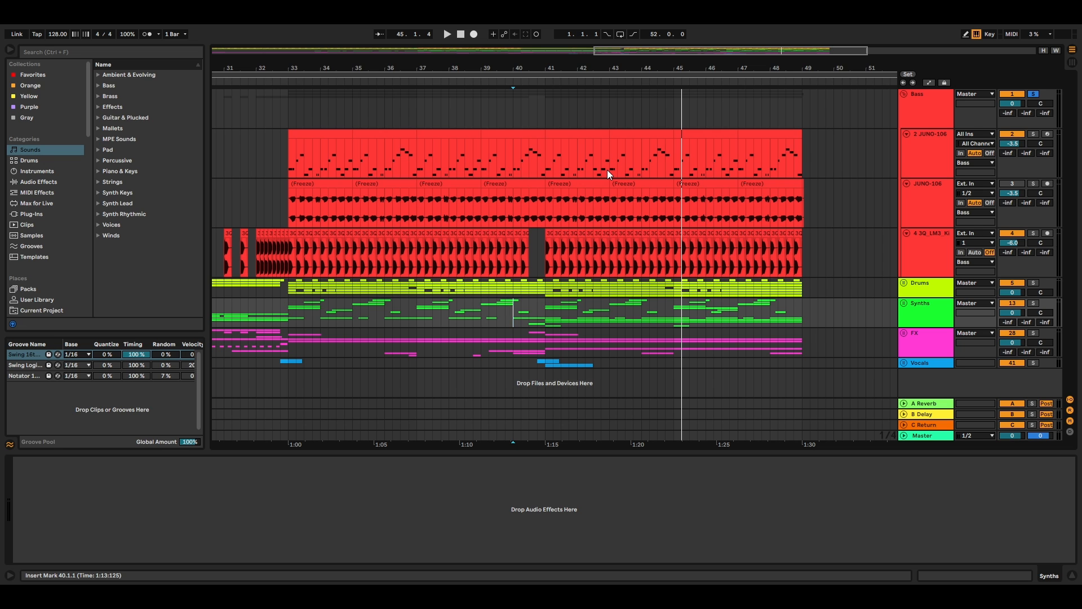
{"action": "left_click", "coordinate": [904, 94]}
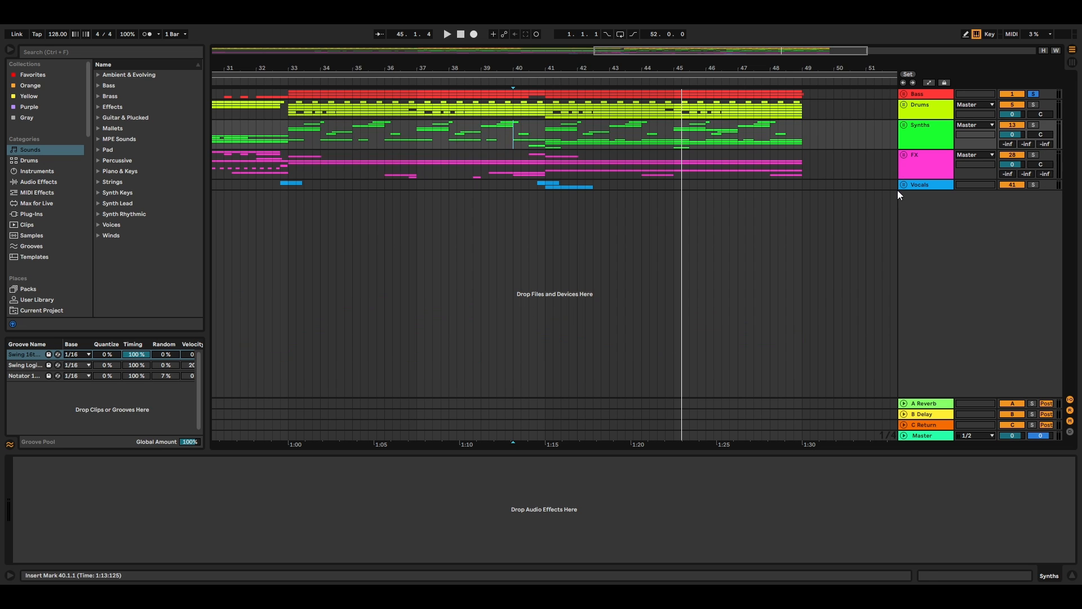
Step: Solo the FX group and unfold it, showing its tracks around bars 16 to 37
{"action": "left_click", "coordinate": [1031, 158]}
{"action": "left_click", "coordinate": [1033, 155]}
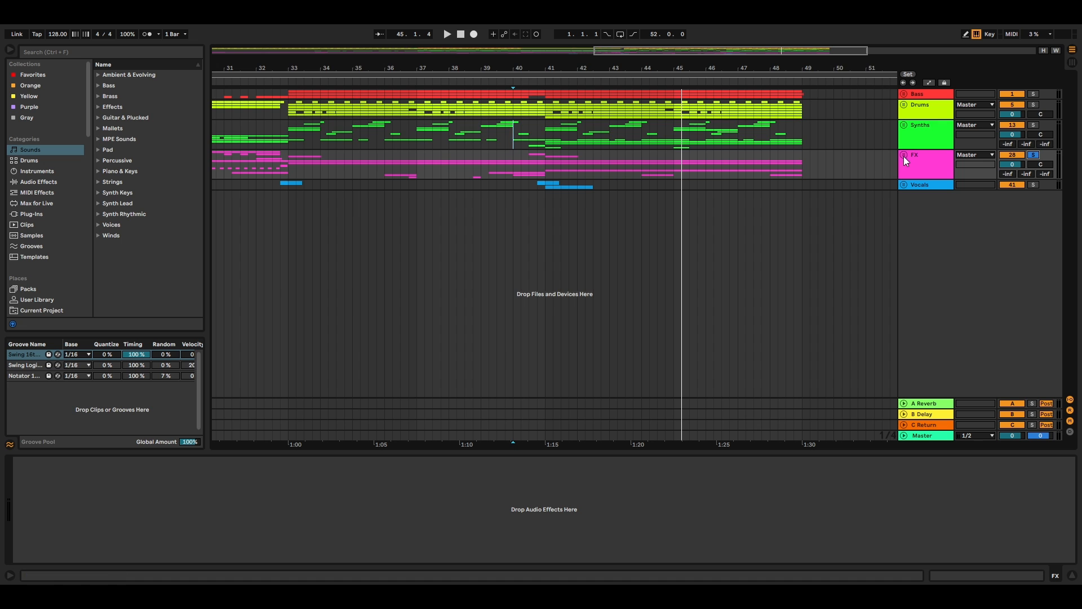
{"action": "left_click", "coordinate": [904, 155]}
{"action": "scroll", "coordinate": [857, 169], "scroll_direction": "left", "scroll_amount": 9}
{"action": "left_click_drag", "start_coordinate": [499, 72], "coordinate": [468, 71]}
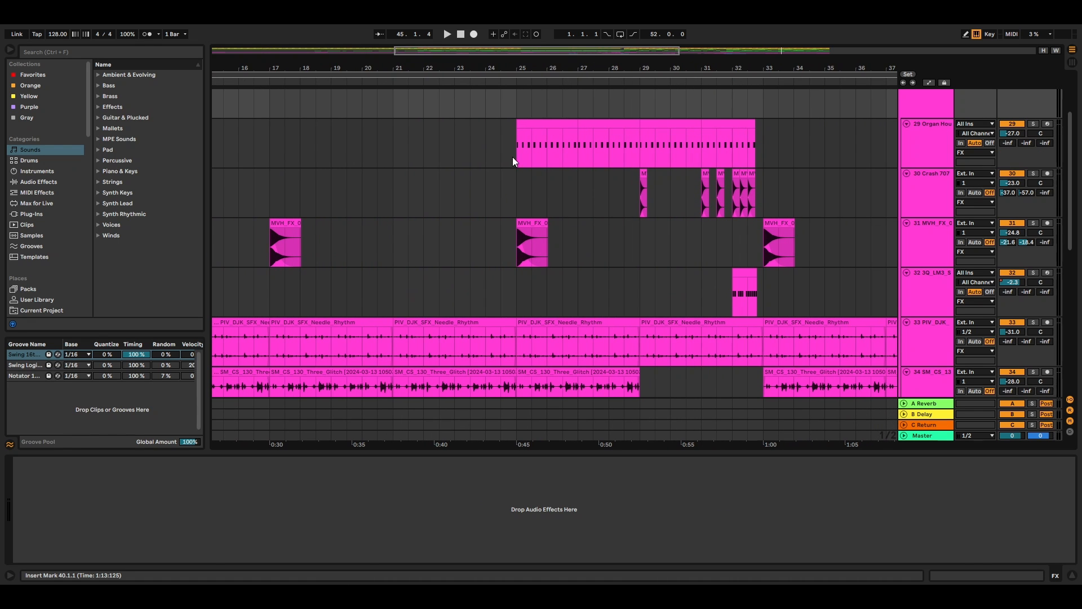
Step: Solo the Organ House track and play the end of its clip from the middle of bar 31
{"action": "left_click", "coordinate": [516, 153]}
{"action": "left_click", "coordinate": [1033, 123]}
{"action": "left_click", "coordinate": [711, 150]}
{"action": "key", "text": "space"}
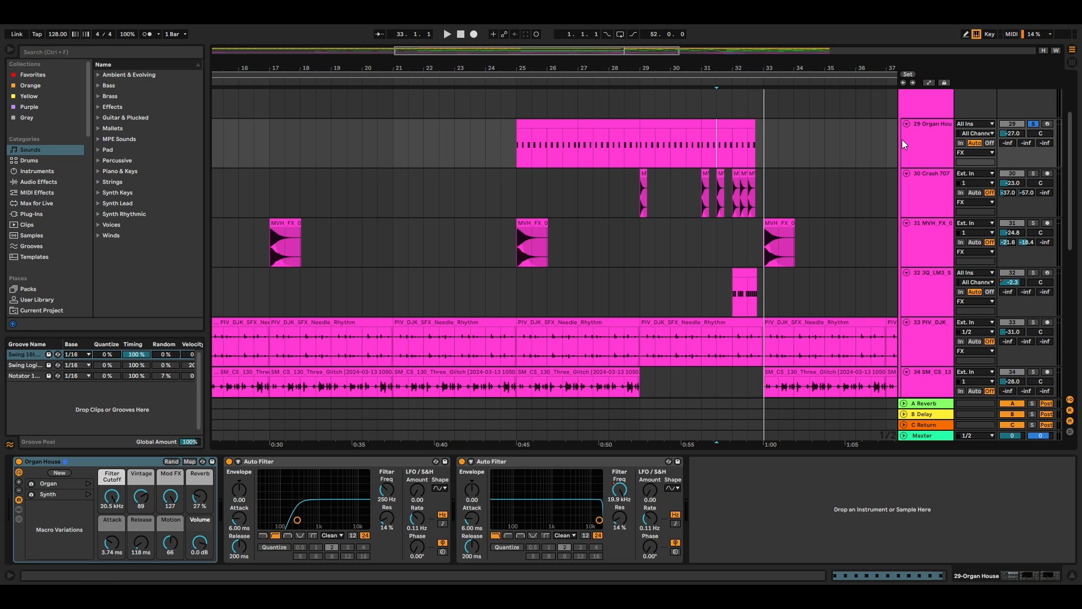
Step: Solo the Crash 707 track and play its first crash from bar 29
{"action": "left_click", "coordinate": [1036, 176]}
{"action": "left_click", "coordinate": [641, 205]}
{"action": "key", "text": "space"}
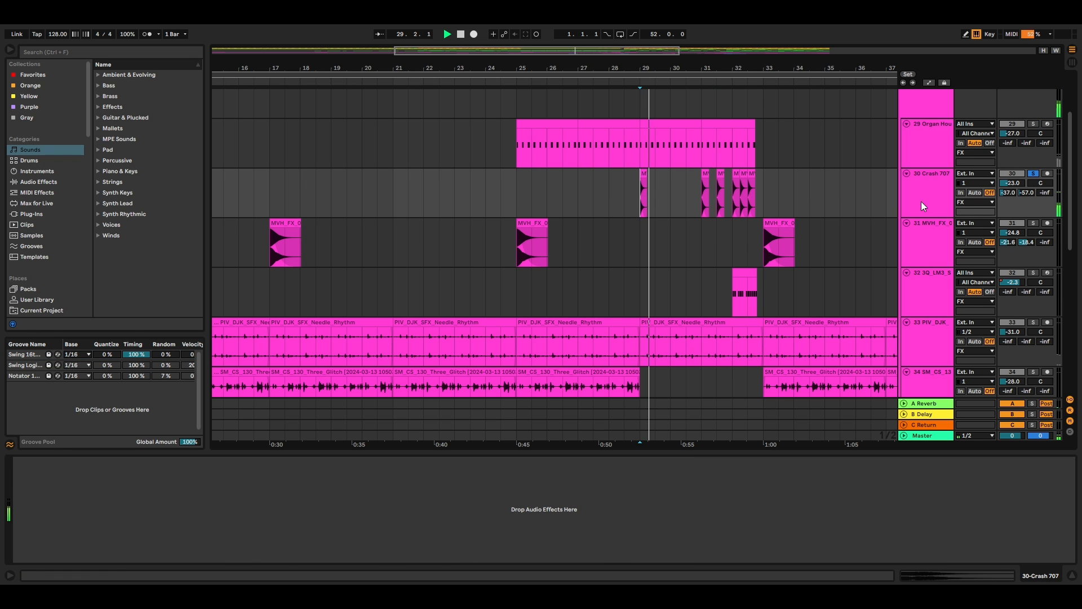
Step: Solo the MVH_FX crash downlifter track and play its clip from bar 33
{"action": "left_click", "coordinate": [1033, 222]}
{"action": "left_click", "coordinate": [742, 261]}
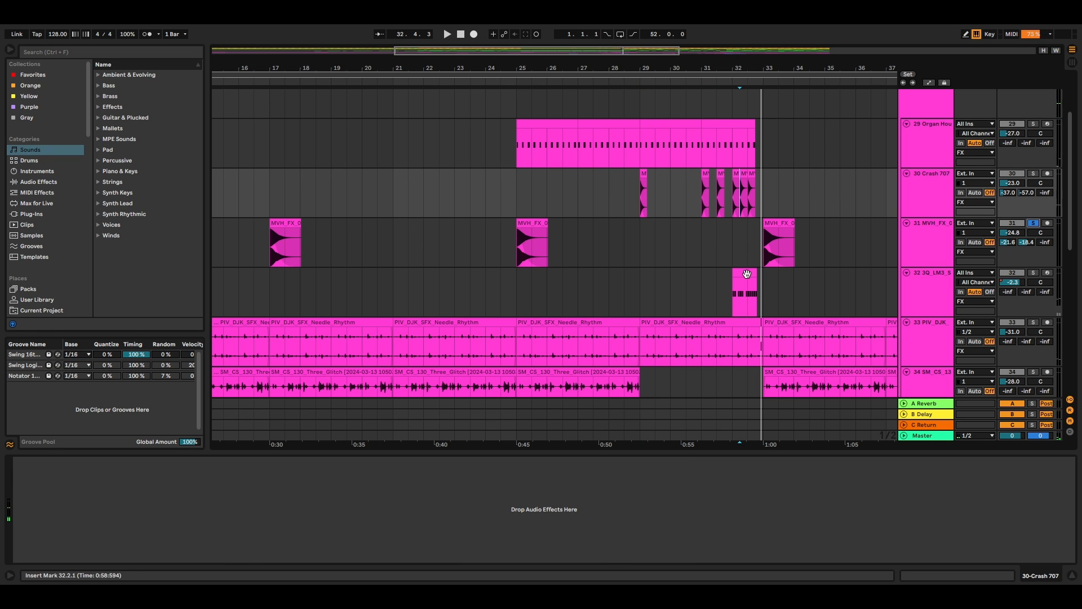
{"action": "left_click", "coordinate": [765, 248]}
{"action": "key", "text": "space"}
Step: Solo the 3Q_LM3_Snare track and play its fill from bar 32
{"action": "scroll", "coordinate": [1028, 309], "scroll_direction": "down", "scroll_amount": 2}
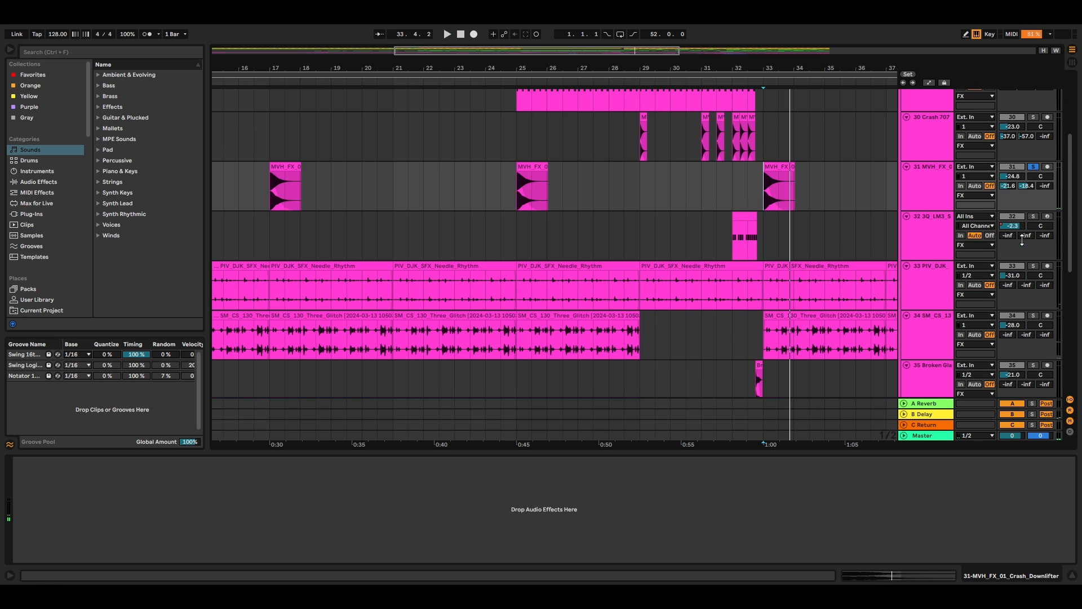
{"action": "left_click", "coordinate": [1036, 216]}
{"action": "left_click", "coordinate": [735, 235]}
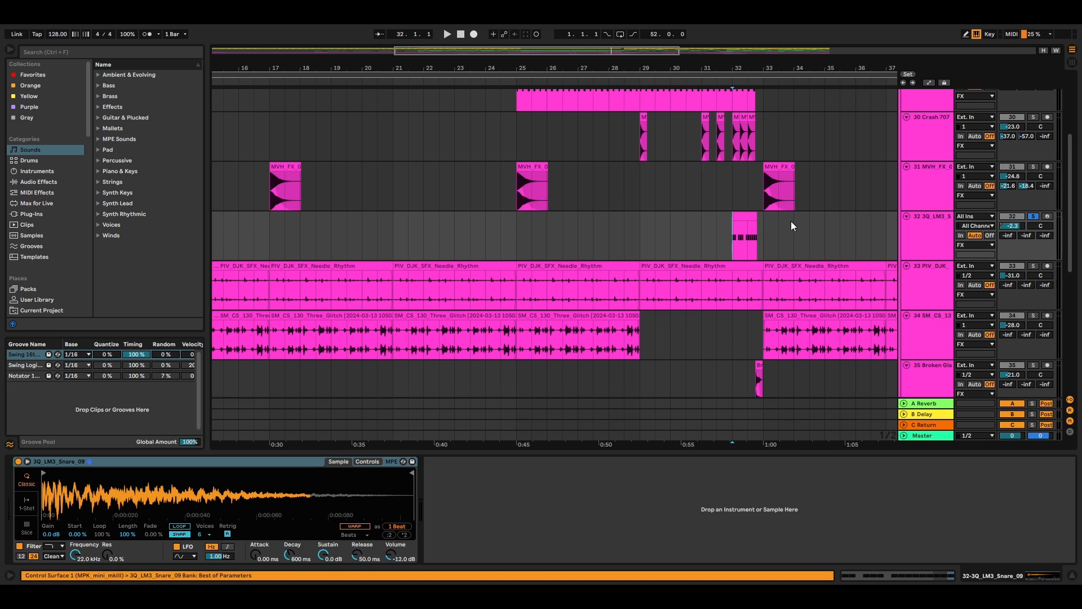
{"action": "key", "text": "space"}
{"action": "key", "text": "space"}
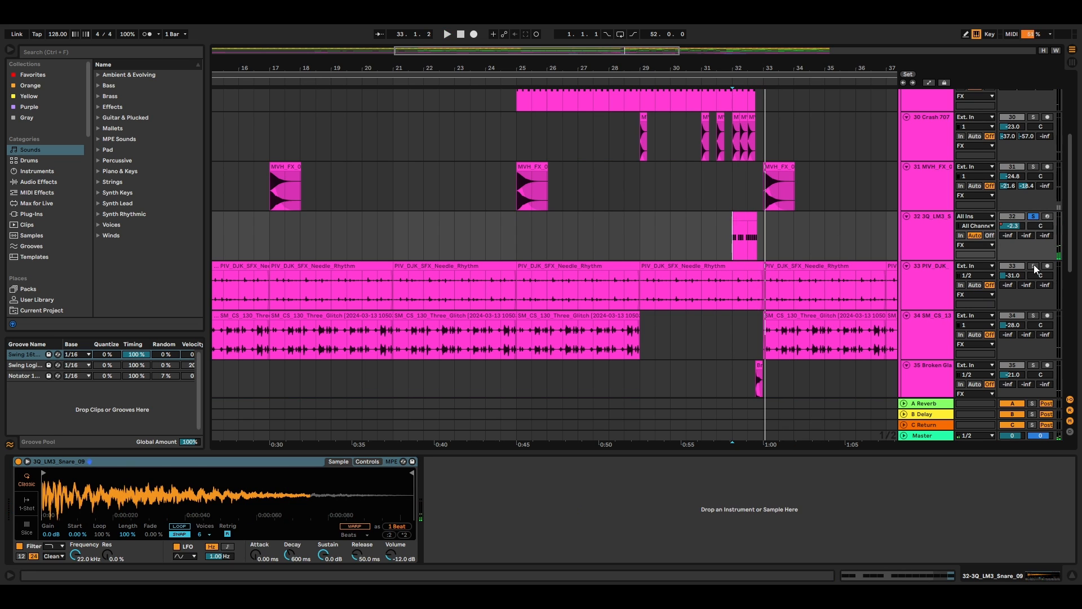
Step: Audition the Needle Rhythm track in solo from bar 29 and the Three Glitch track from bar 33
{"action": "left_click", "coordinate": [1033, 265]}
{"action": "left_click", "coordinate": [643, 293]}
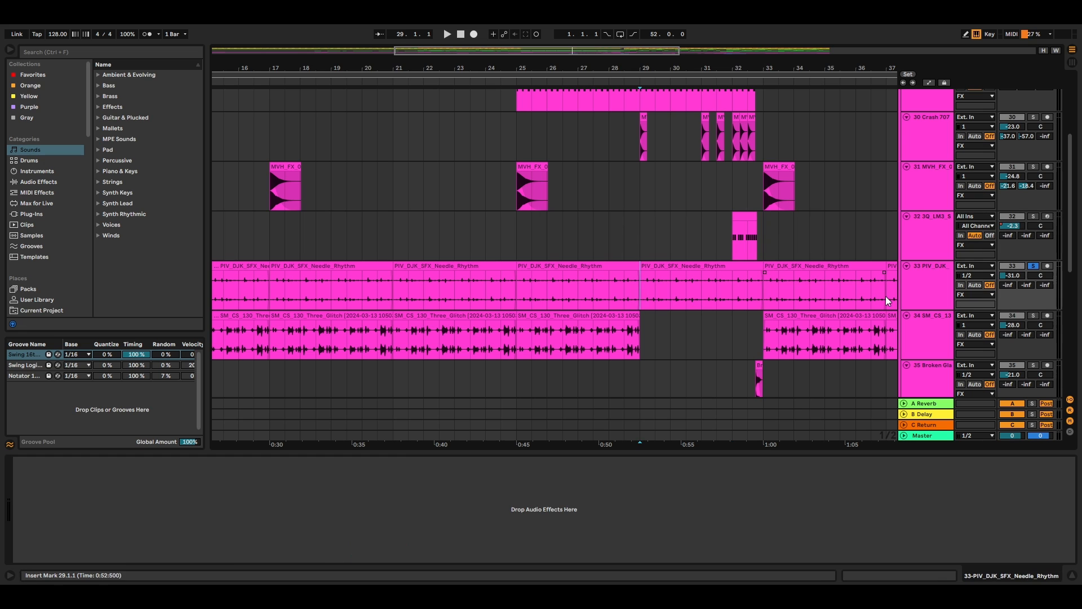
{"action": "key", "text": "space"}
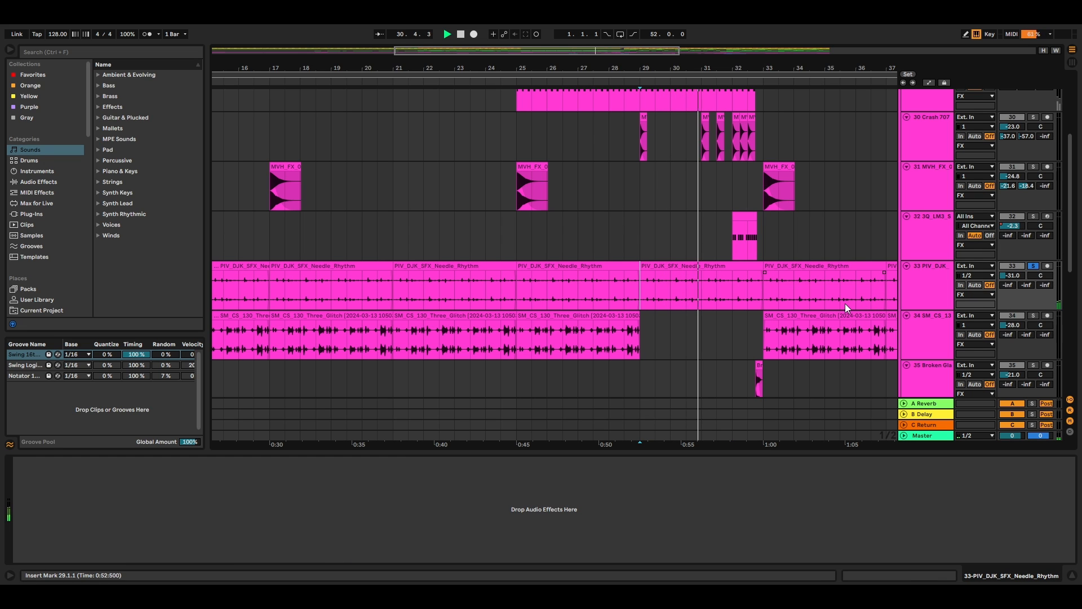
{"action": "scroll", "coordinate": [800, 302], "scroll_direction": "down", "scroll_amount": 1}
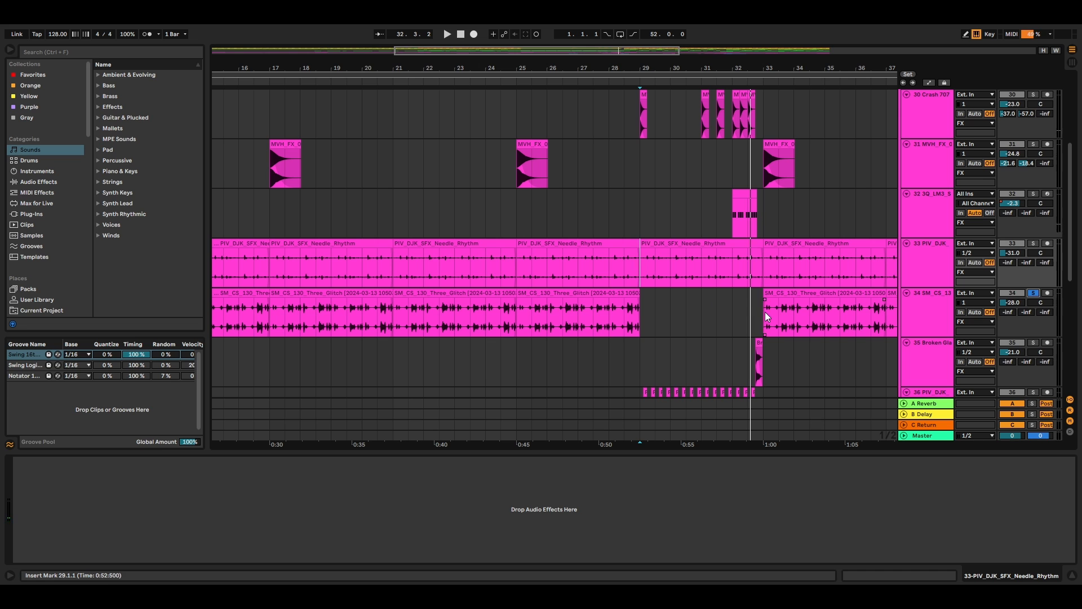
{"action": "left_click", "coordinate": [765, 316]}
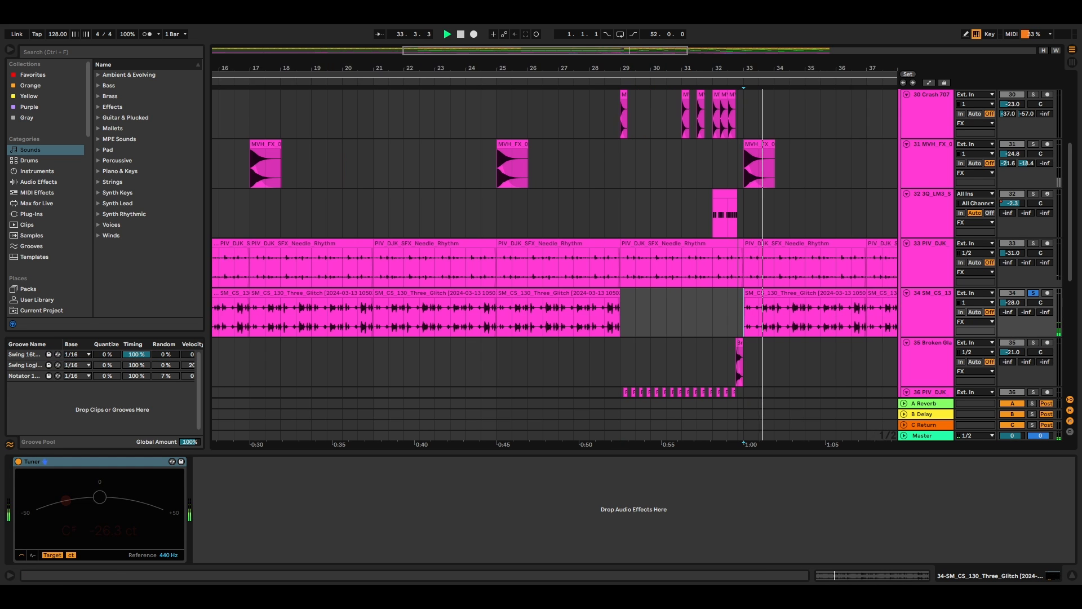
Step: Solo the Broken Glass track and play its short clip from 32.3
{"action": "scroll", "coordinate": [1030, 278], "scroll_direction": "down", "scroll_amount": 3}
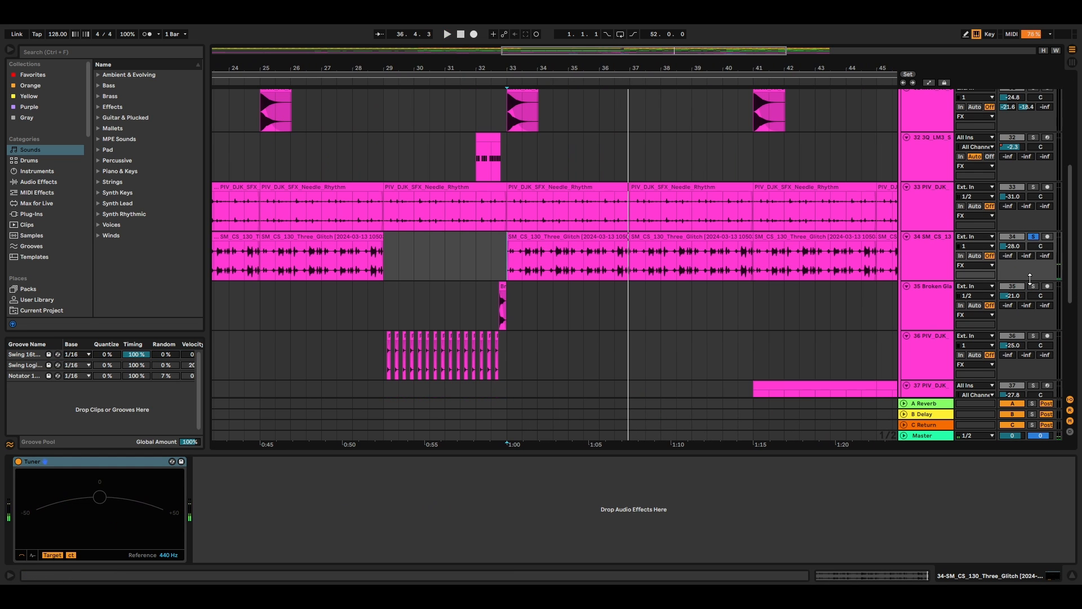
{"action": "left_click", "coordinate": [1033, 285]}
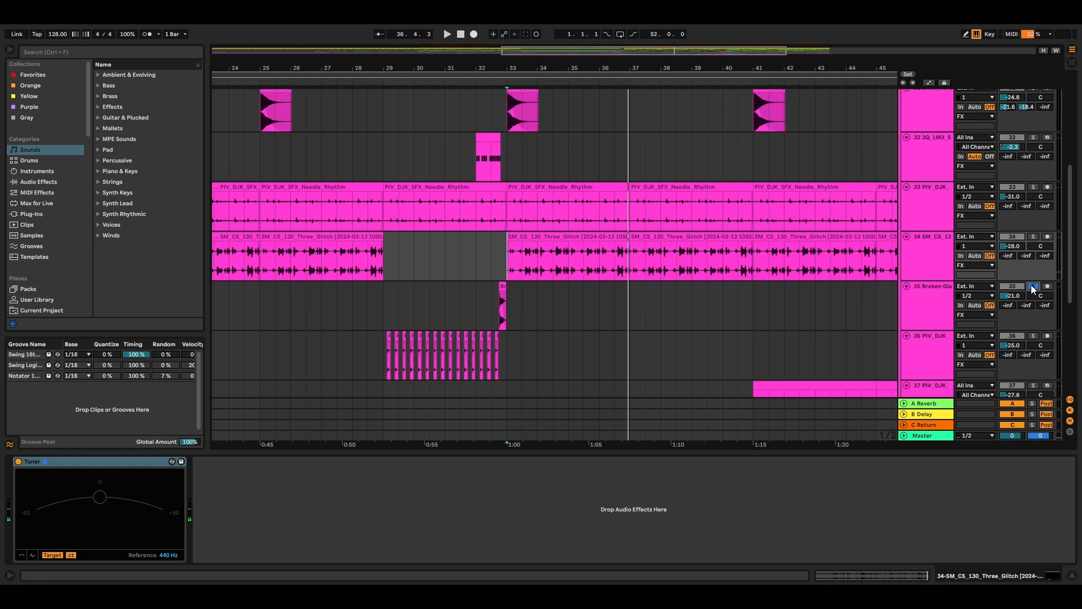
{"action": "left_click", "coordinate": [489, 305]}
Step: Solo the PIV_DJK_SHAKER track and play its repeated hits from bar 29
{"action": "scroll", "coordinate": [1030, 277], "scroll_direction": "down", "scroll_amount": 3}
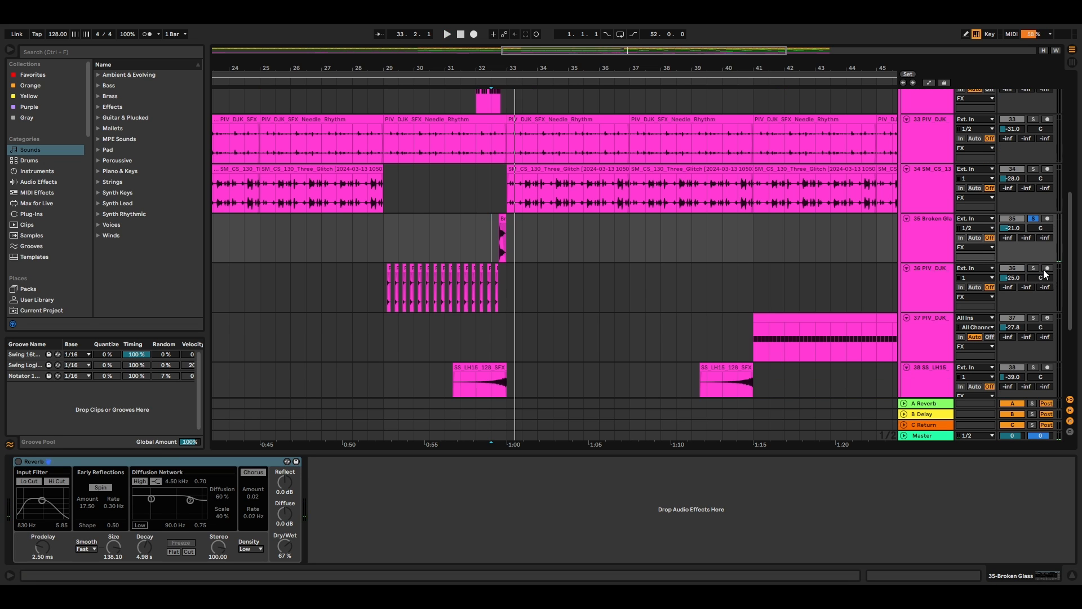
{"action": "left_click", "coordinate": [1034, 267]}
{"action": "left_click", "coordinate": [386, 285]}
{"action": "key", "text": "space"}
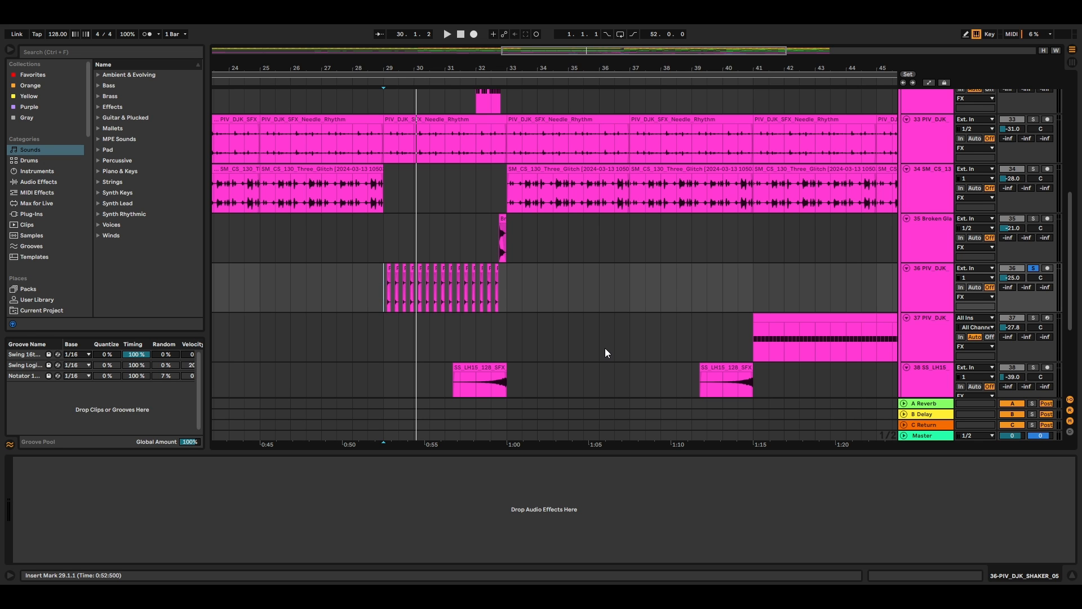
Step: Solo the PIV_DJK_RIDE track and play its MIDI clip from bar 41
{"action": "scroll", "coordinate": [604, 347], "scroll_direction": "down", "scroll_amount": 2}
{"action": "left_click", "coordinate": [752, 298]}
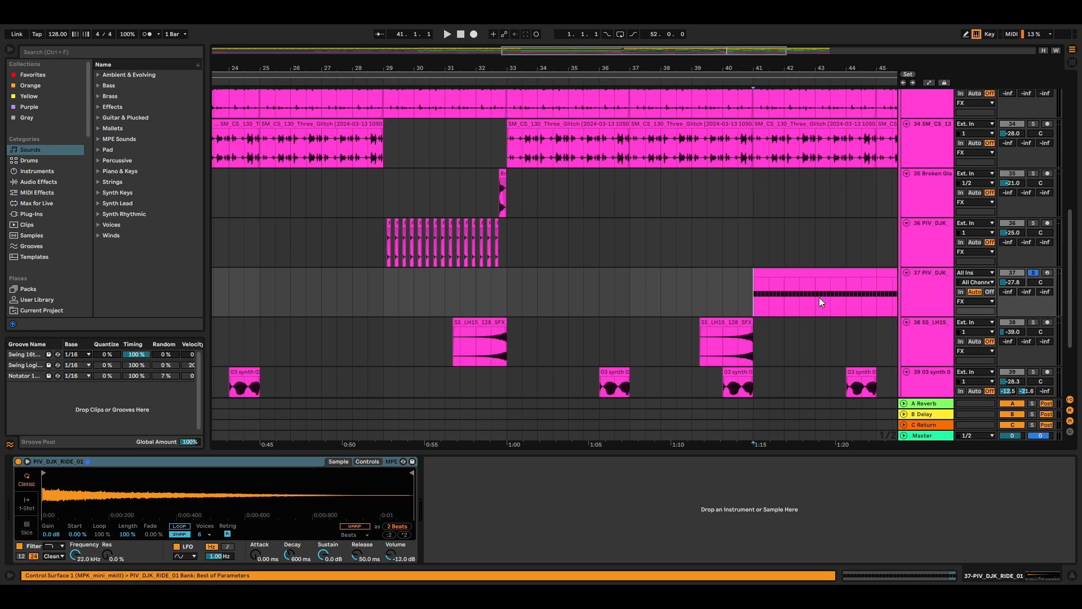
{"action": "key", "text": "space"}
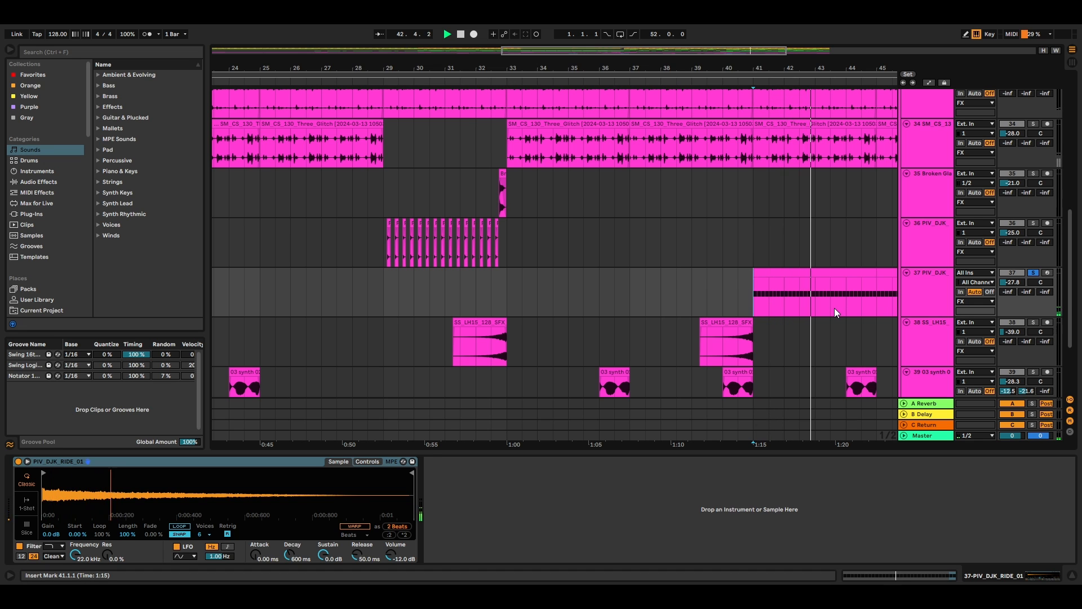
{"action": "key", "text": "space"}
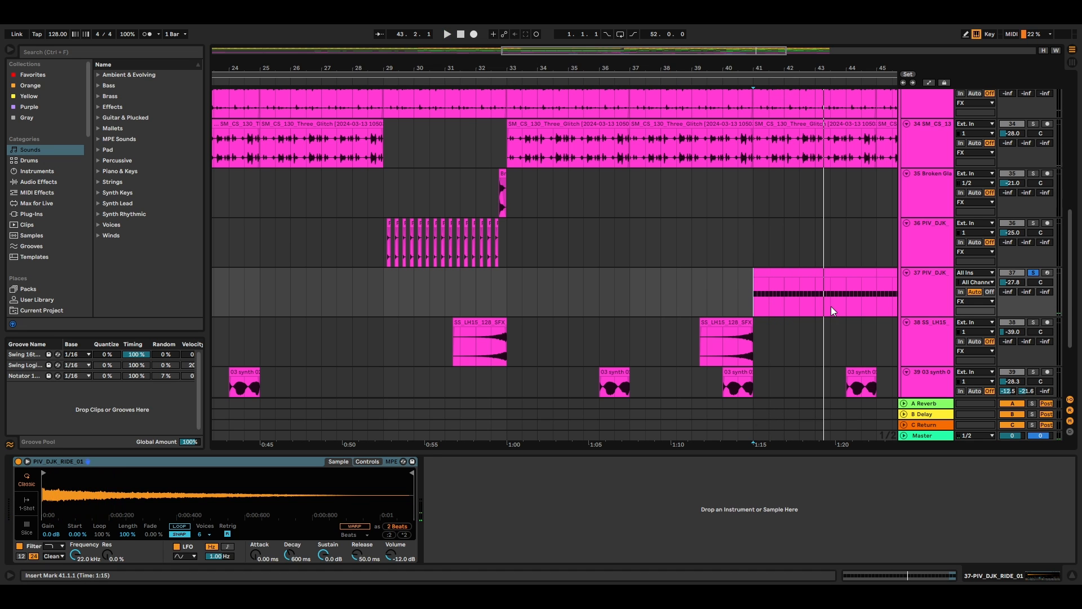
Step: Solo the SS_LH15_128_SFX track and play its first visible clip from bar 32
{"action": "scroll", "coordinate": [844, 313], "scroll_direction": "down", "scroll_amount": 3}
{"action": "left_click", "coordinate": [1033, 243]}
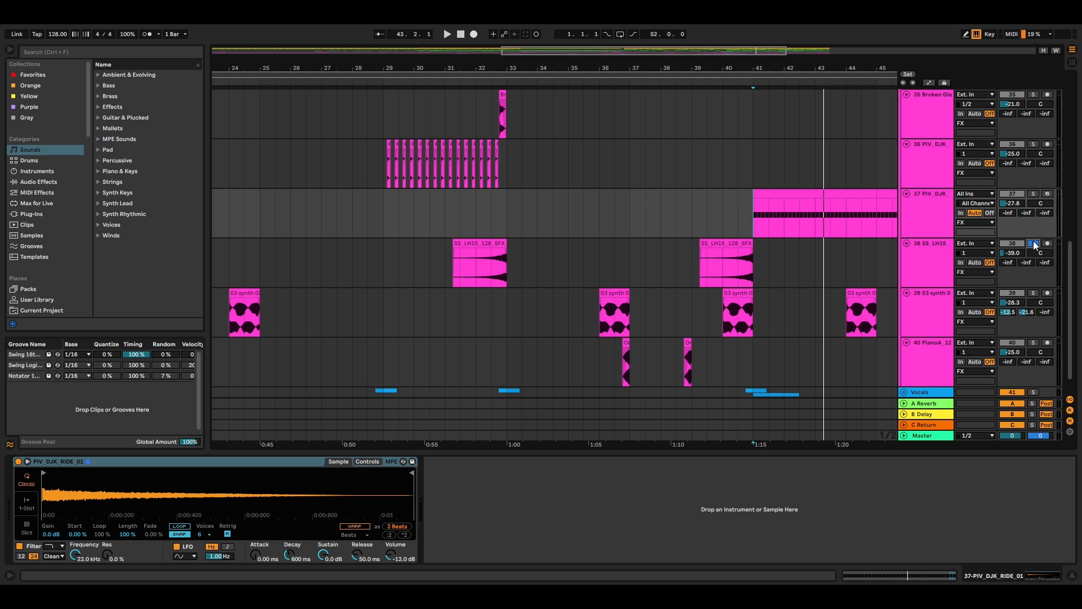
{"action": "left_click", "coordinate": [478, 259]}
{"action": "key", "text": "space"}
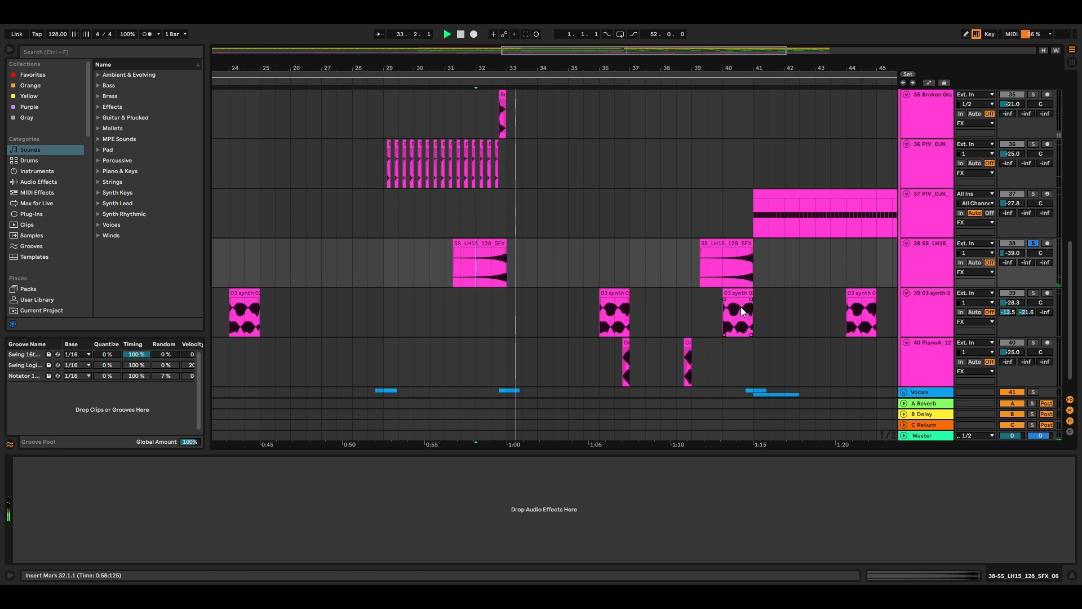
Step: Solo the 03 synth 02 track and play its filtered clip from bar 36
{"action": "scroll", "coordinate": [725, 338], "scroll_direction": "down", "scroll_amount": 1}
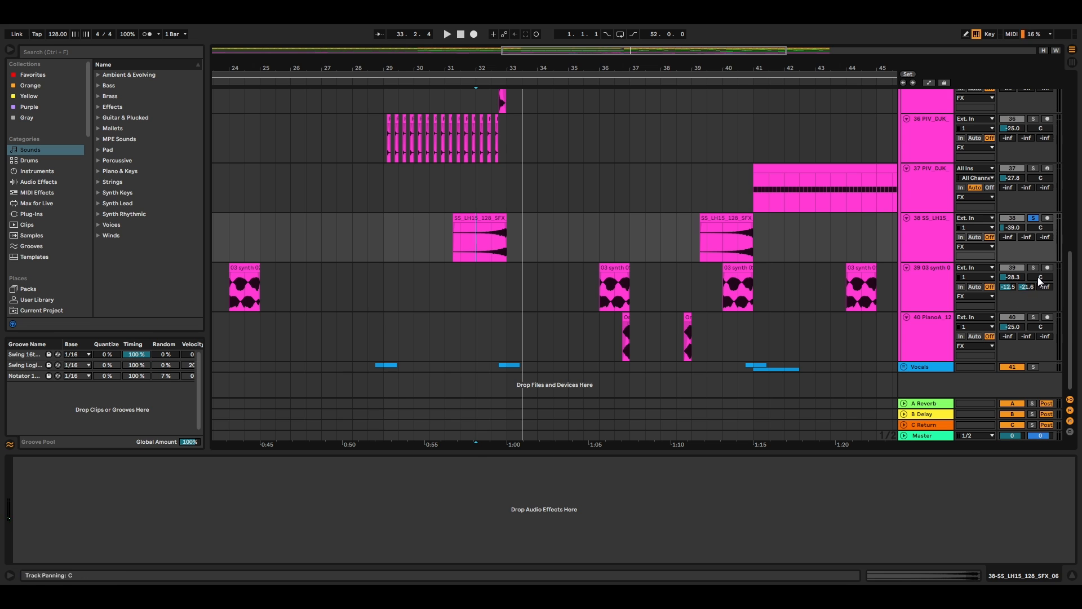
{"action": "left_click", "coordinate": [679, 309]}
{"action": "left_click", "coordinate": [600, 294]}
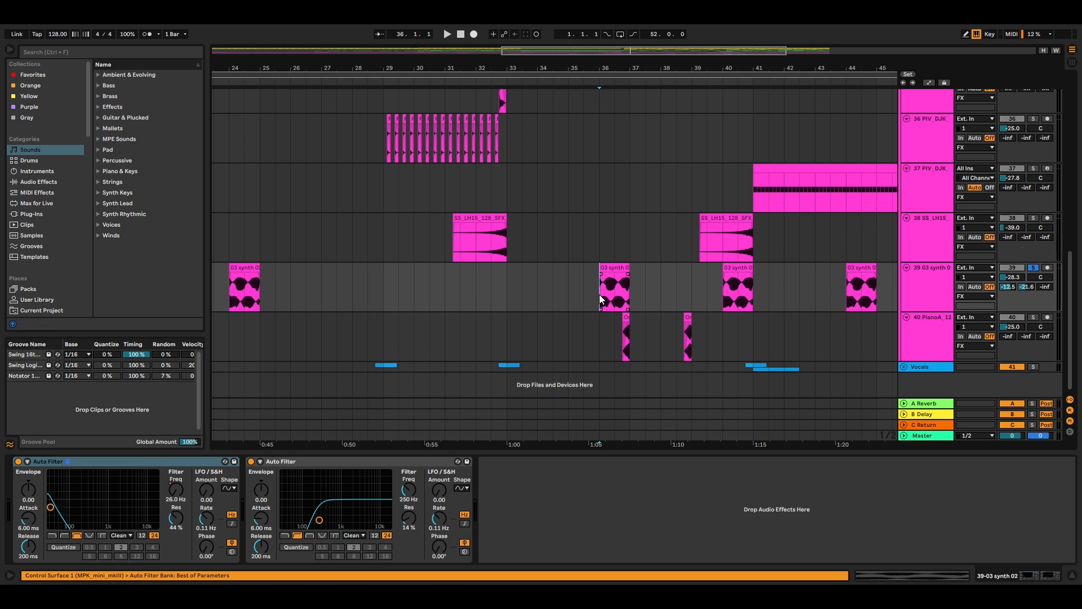
{"action": "key", "text": "space"}
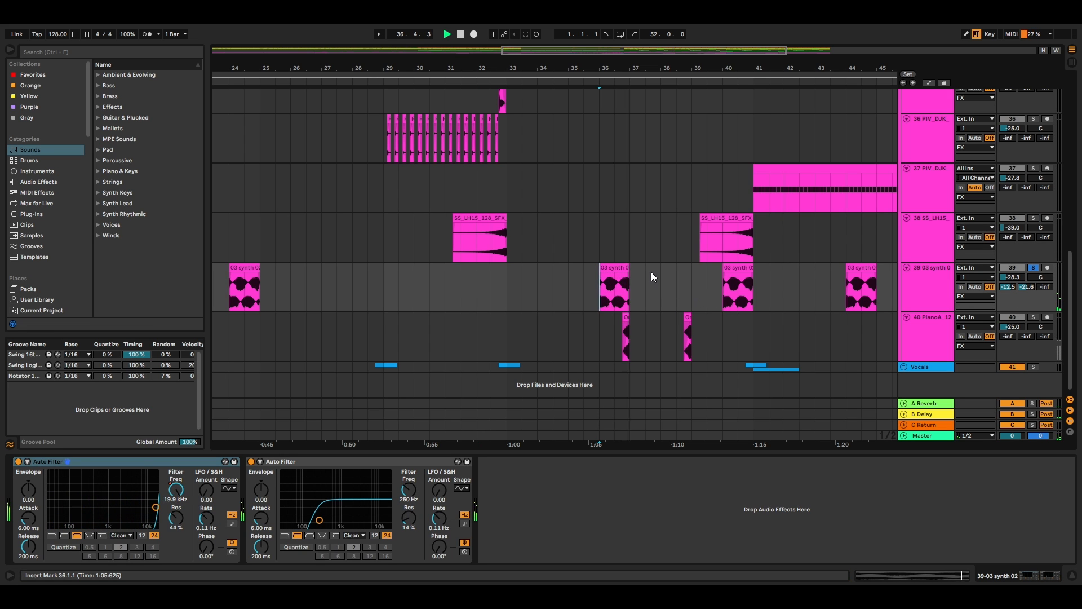
Step: Stop playback, solo the PianoA_120G track and play its two short clips from bars 36.3 and 38.4
{"action": "key", "text": "space"}
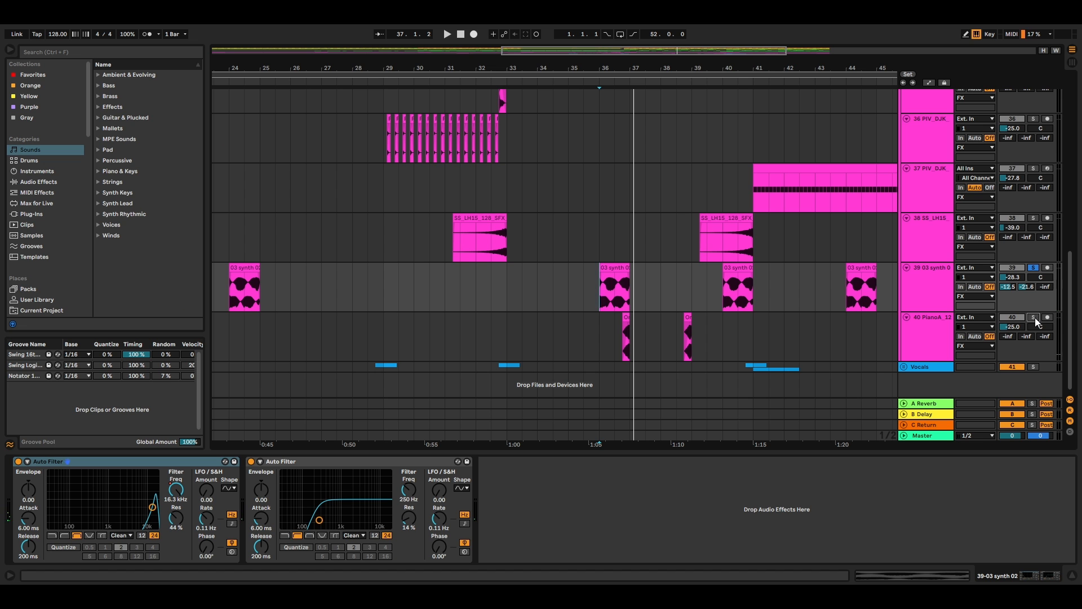
{"action": "left_click", "coordinate": [1034, 317]}
{"action": "left_click", "coordinate": [614, 332]}
{"action": "key", "text": "space"}
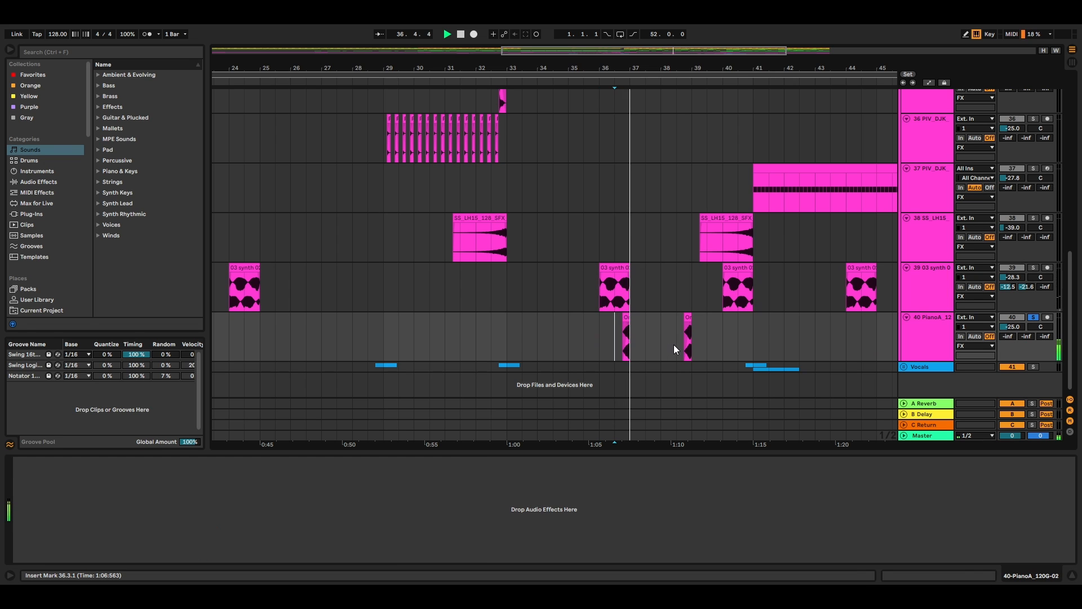
{"action": "left_click", "coordinate": [686, 339]}
{"action": "key", "text": "space"}
{"action": "key", "text": "space"}
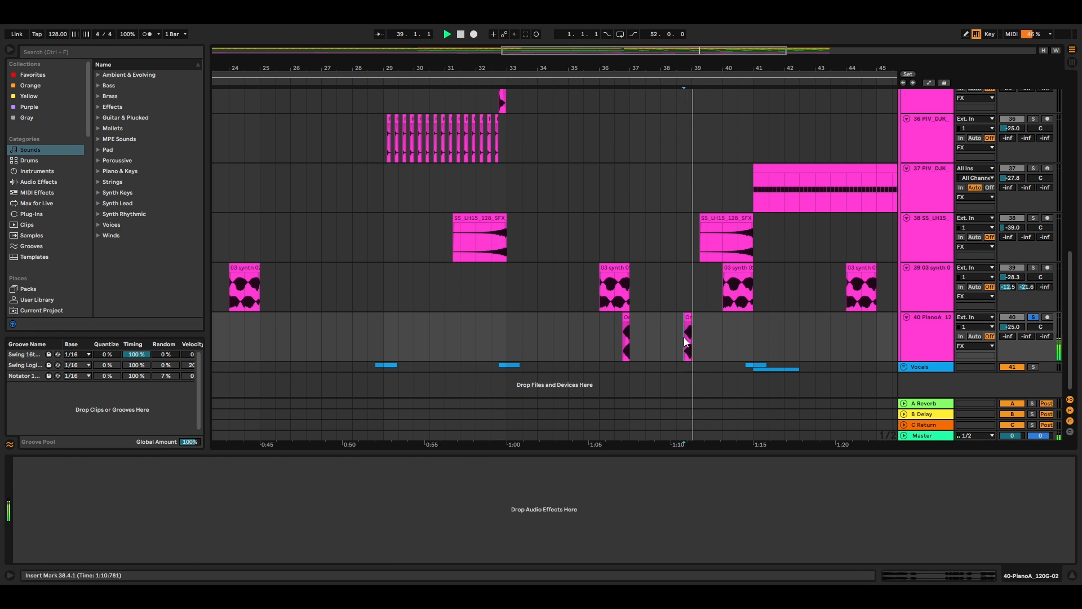
{"action": "key", "text": "space"}
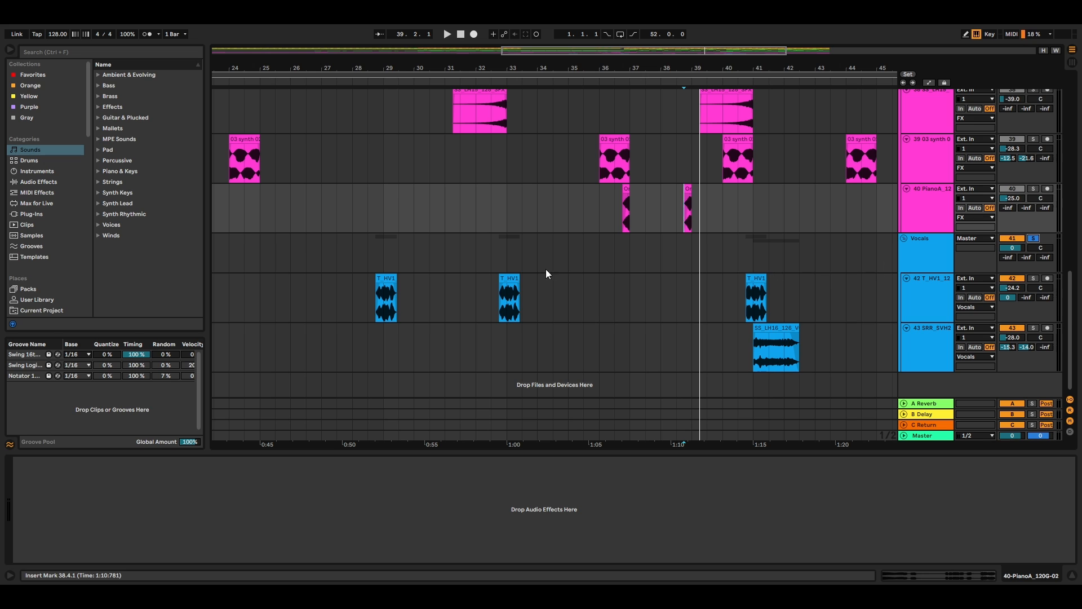
Step: Solo the T_HV1 track in the Vocals group and play its middle clip from just before bar 33
{"action": "left_click", "coordinate": [502, 256]}
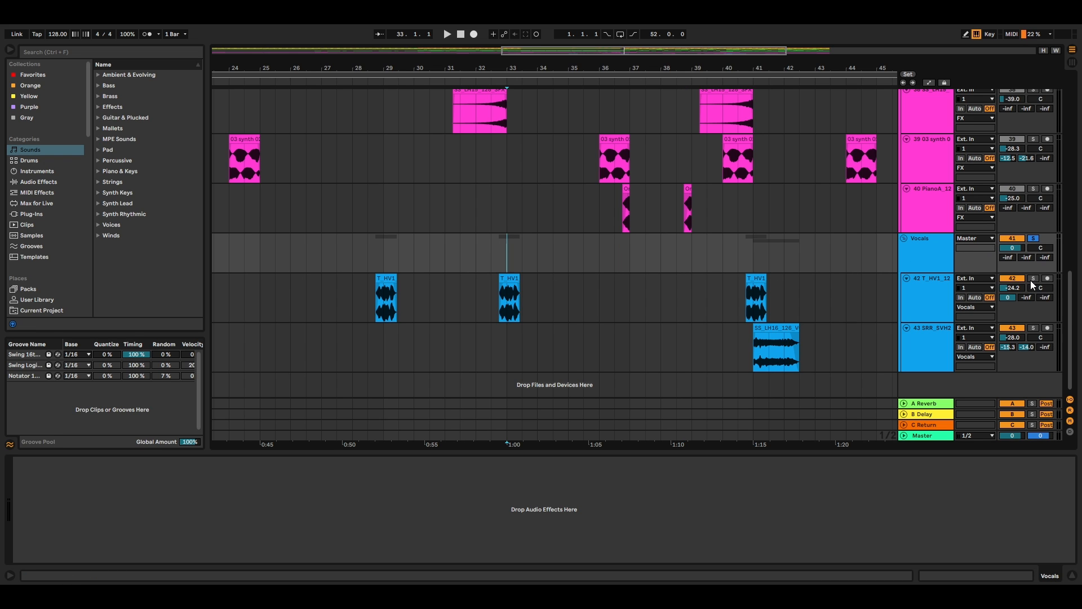
{"action": "left_click", "coordinate": [1031, 279]}
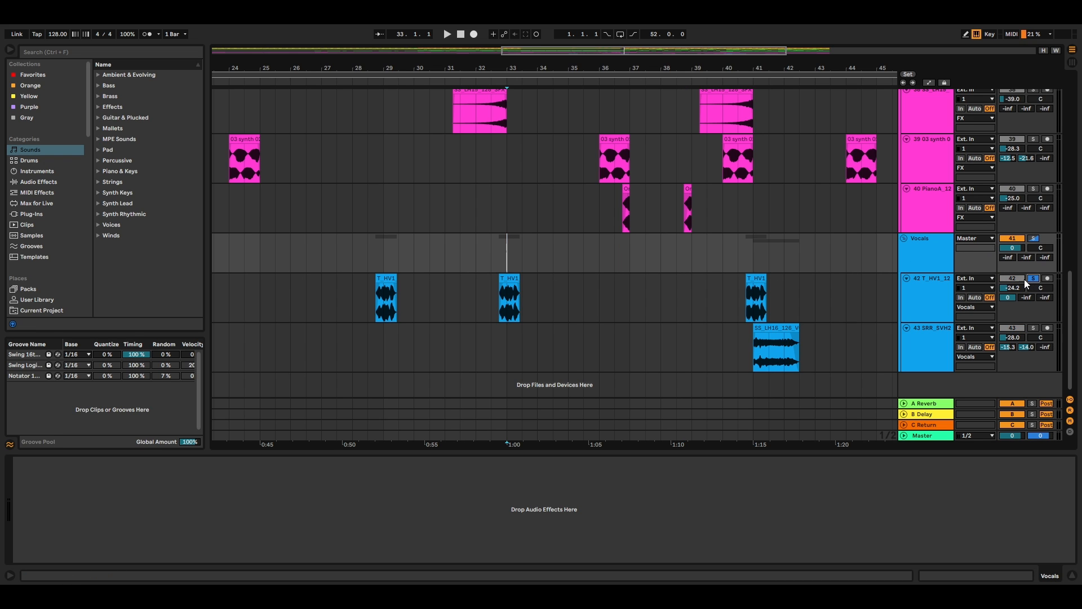
{"action": "left_click", "coordinate": [487, 254]}
{"action": "key", "text": "space"}
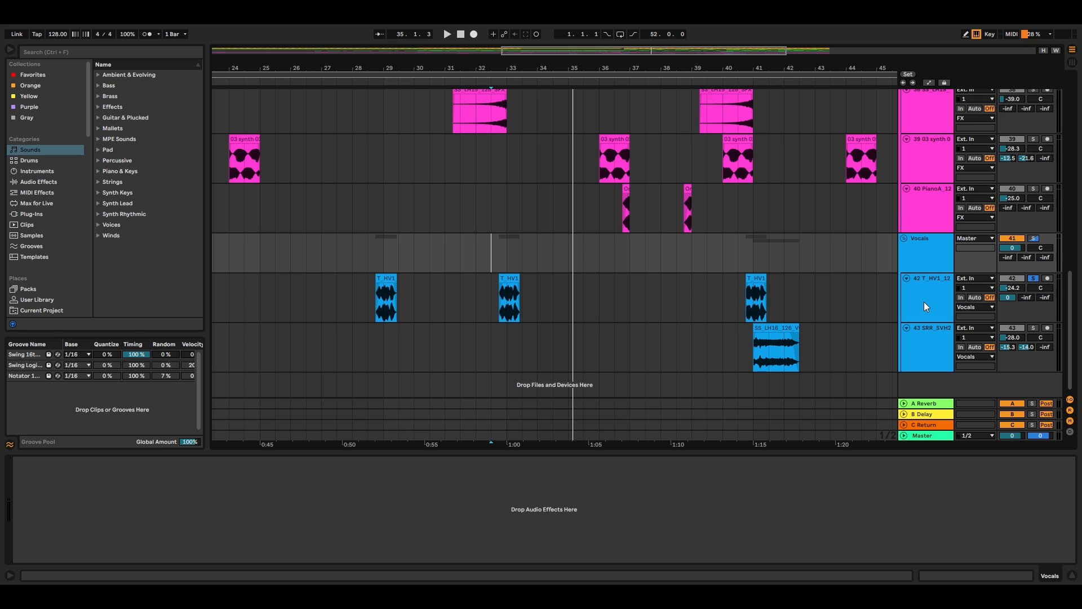
Step: Solo the SRR_SVH2_Vocal_Male_Acapella track and play its clip from bar 41
{"action": "left_click", "coordinate": [927, 344]}
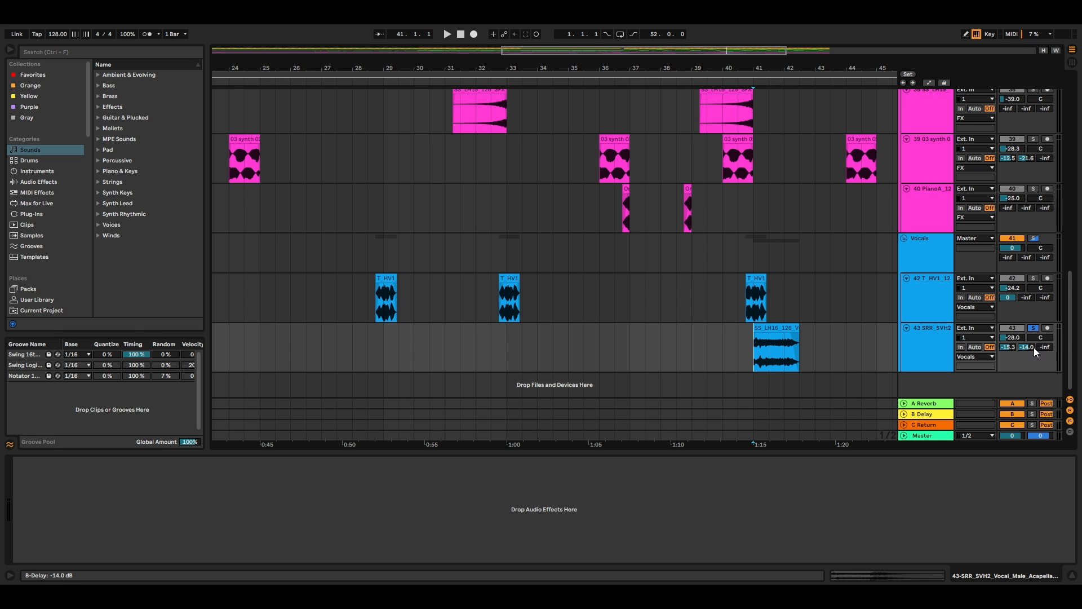
{"action": "key", "text": "space"}
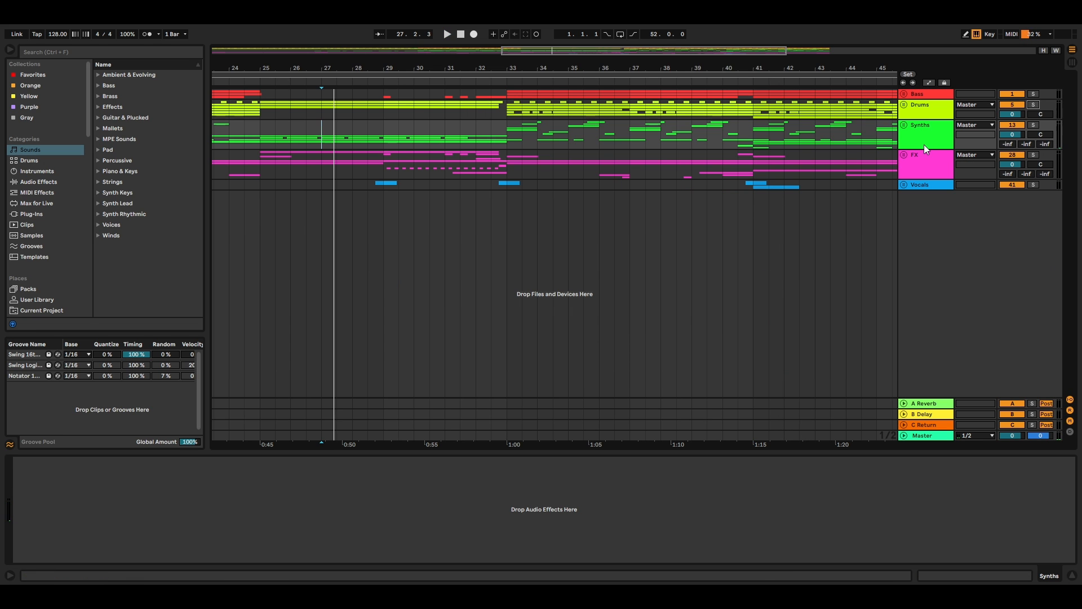
Step: Play the full arrangement from bar 27, unfold the Synths and Drums groups and review their tracks during playback
{"action": "key", "text": "space"}
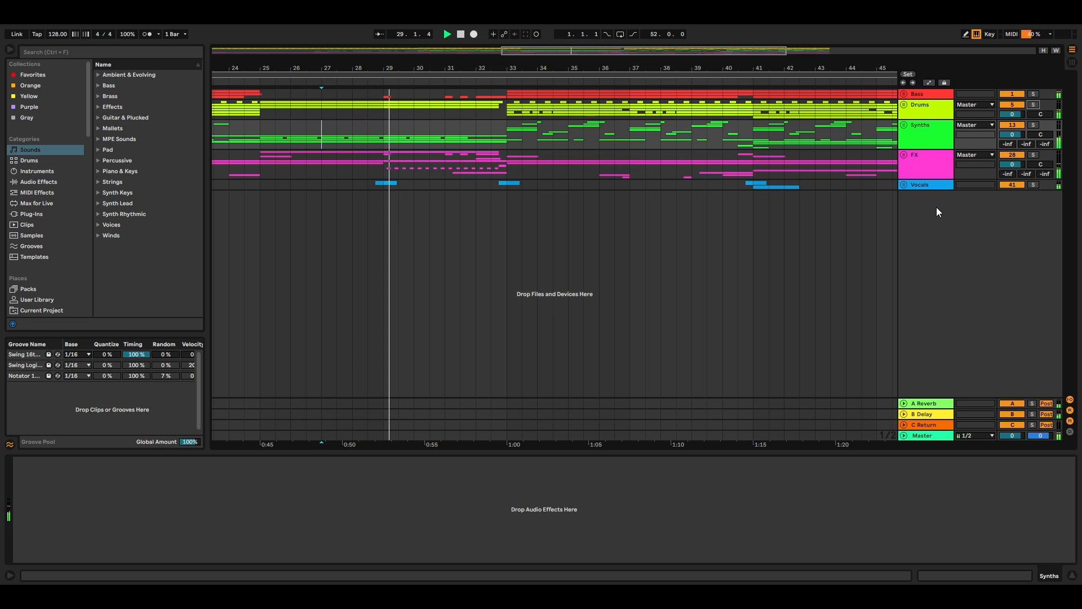
{"action": "left_click", "coordinate": [904, 125]}
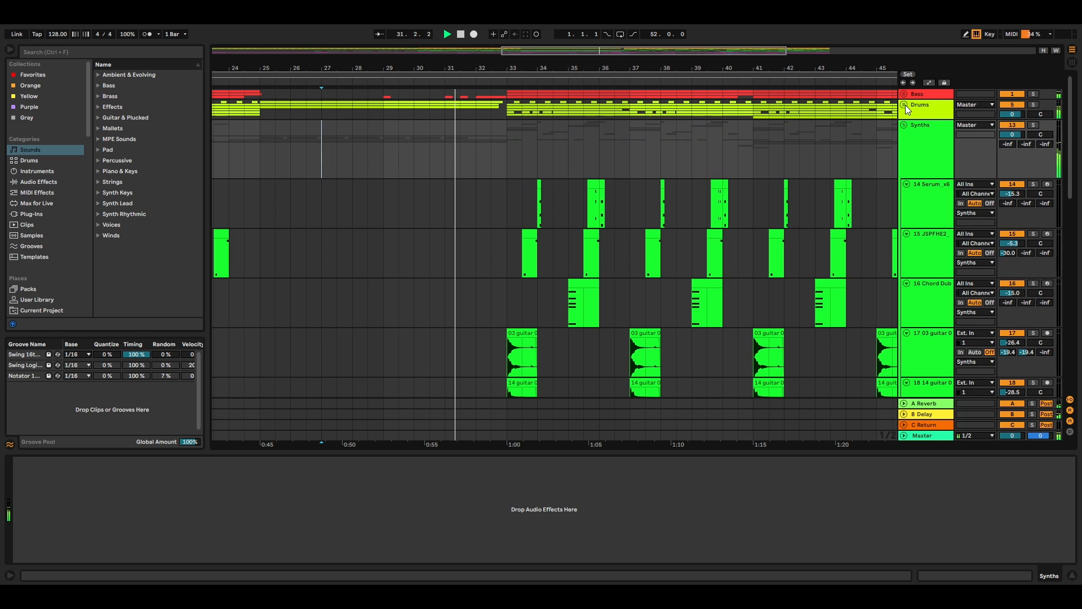
{"action": "left_click", "coordinate": [905, 104]}
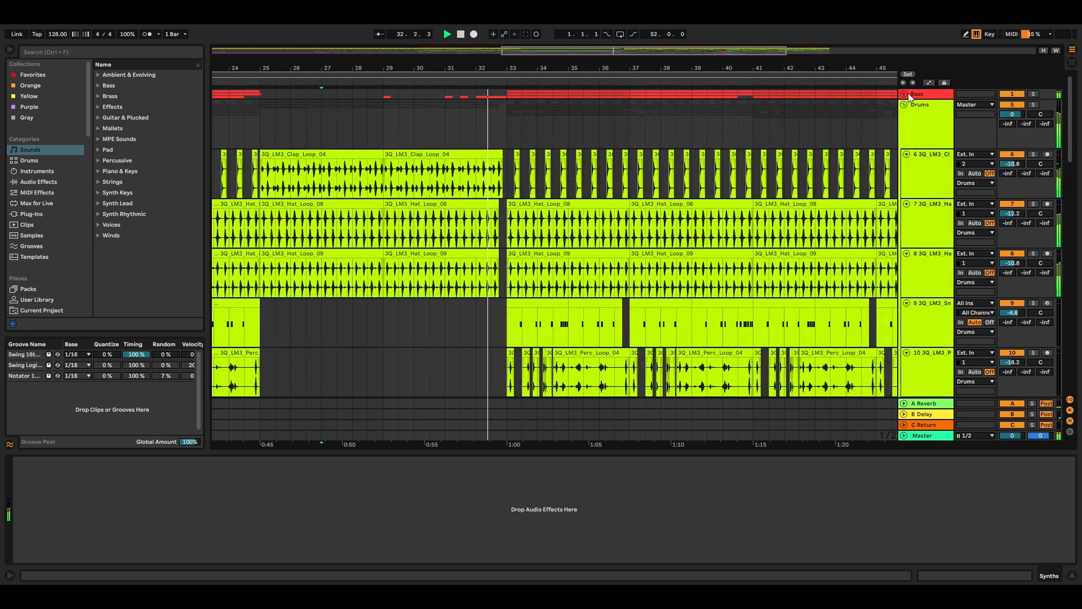
{"action": "scroll", "coordinate": [941, 197], "scroll_direction": "down", "scroll_amount": 4}
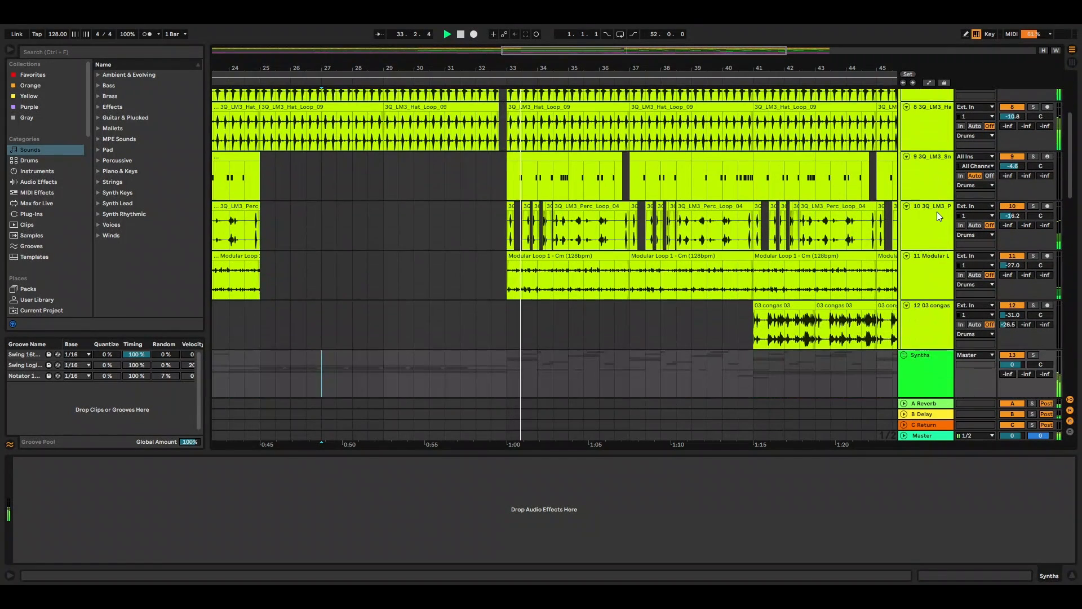
{"action": "scroll", "coordinate": [947, 225], "scroll_direction": "down", "scroll_amount": 8}
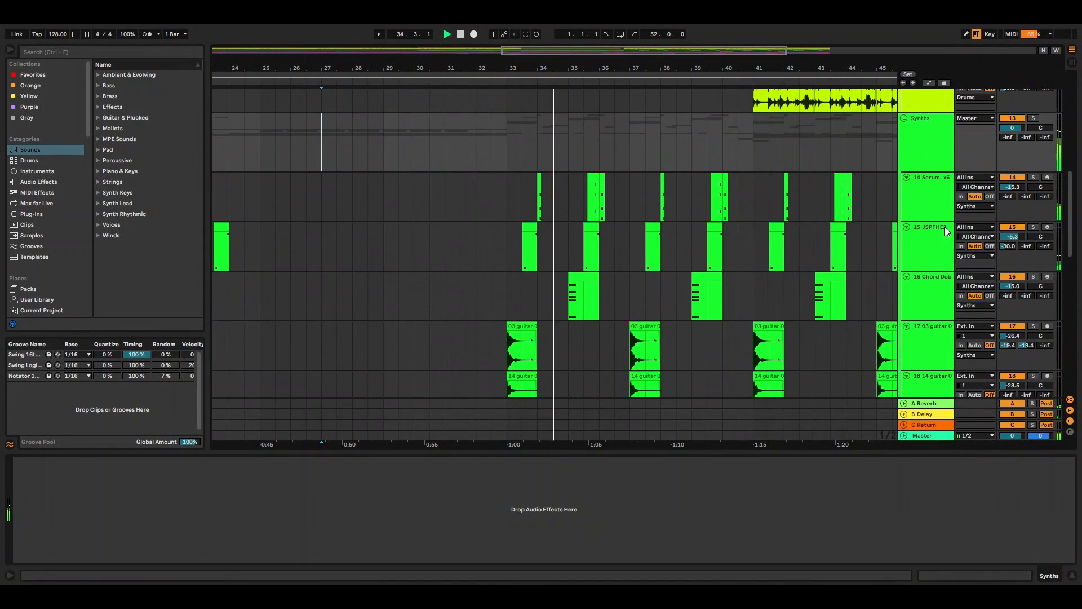
{"action": "scroll", "coordinate": [941, 228], "scroll_direction": "down", "scroll_amount": 1}
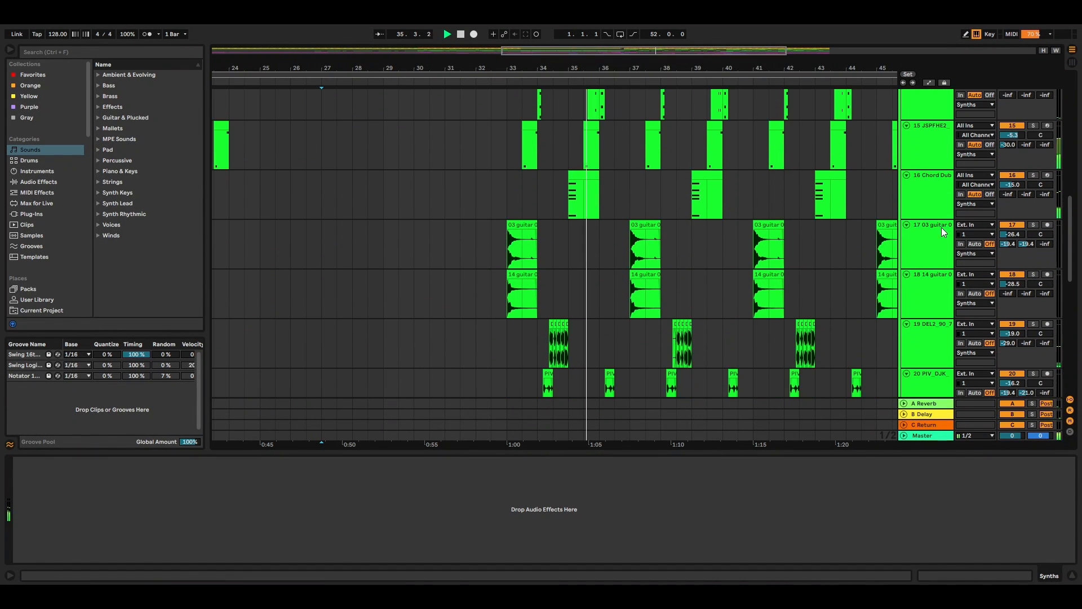
{"action": "scroll", "coordinate": [952, 228], "scroll_direction": "down", "scroll_amount": 2}
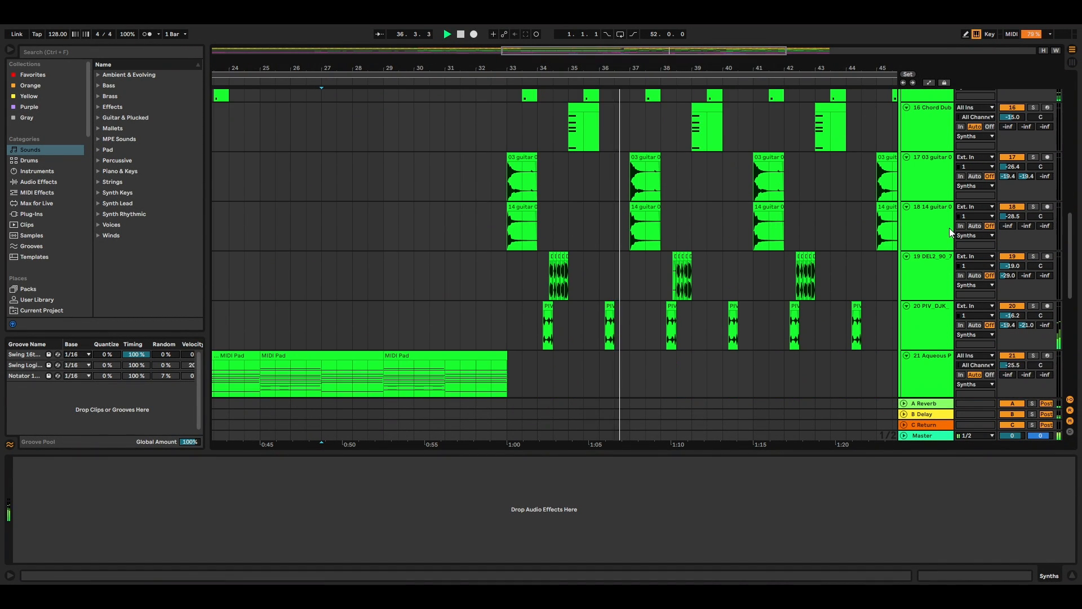
{"action": "scroll", "coordinate": [950, 231], "scroll_direction": "down", "scroll_amount": 2}
{"action": "scroll", "coordinate": [949, 227], "scroll_direction": "down", "scroll_amount": 4}
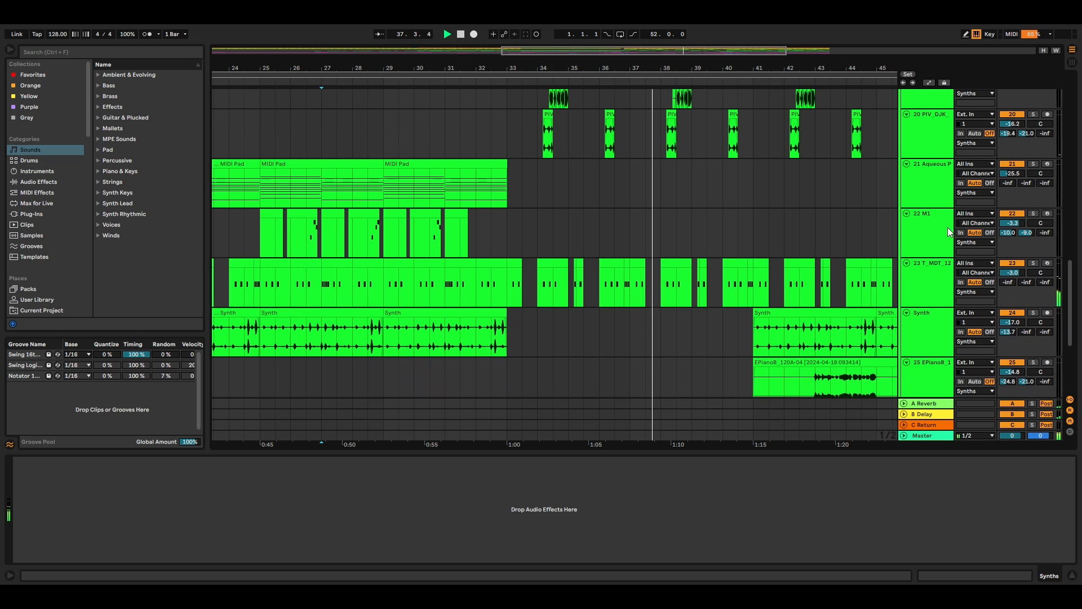
{"action": "scroll", "coordinate": [946, 224], "scroll_direction": "down", "scroll_amount": 5}
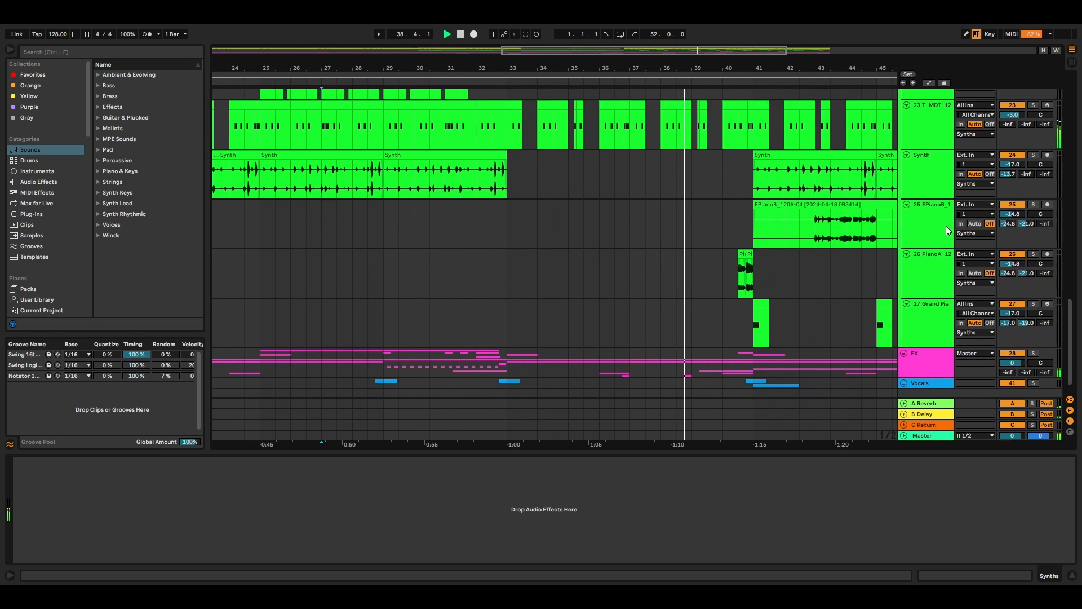
Step: Unfold the FX group and review its tracks while the arrangement keeps playing
{"action": "left_click", "coordinate": [904, 337]}
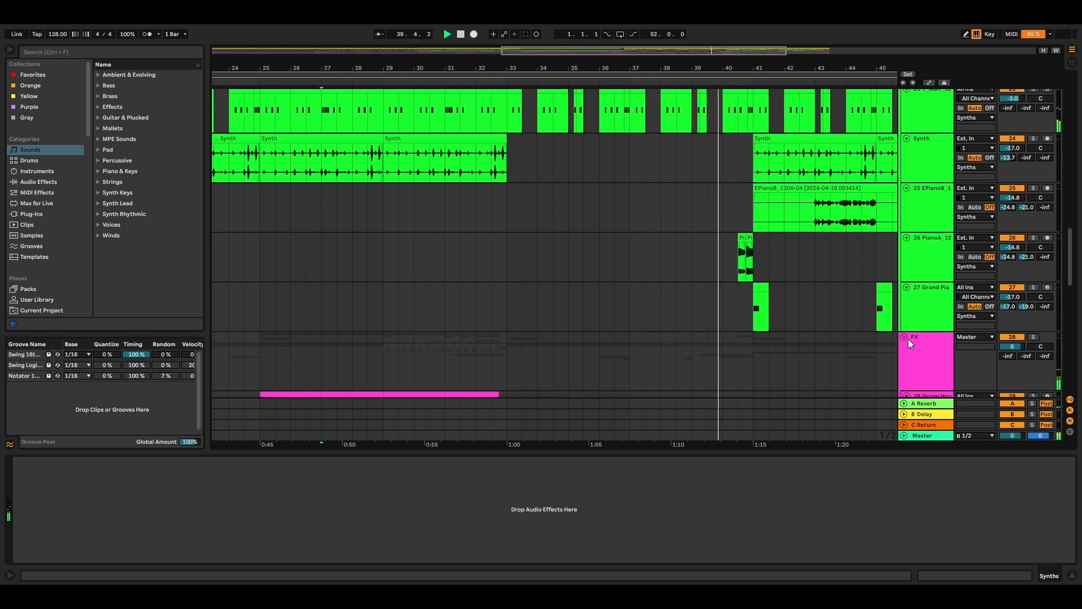
{"action": "scroll", "coordinate": [928, 299], "scroll_direction": "down", "scroll_amount": 1}
{"action": "scroll", "coordinate": [928, 299], "scroll_direction": "down", "scroll_amount": 5}
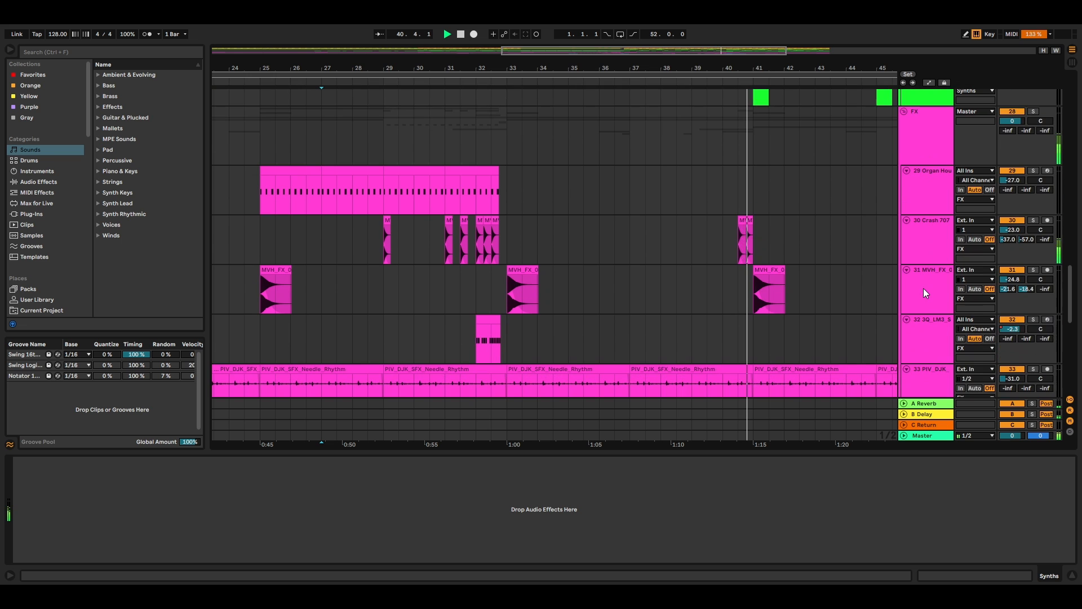
{"action": "scroll", "coordinate": [924, 288], "scroll_direction": "down", "scroll_amount": 4}
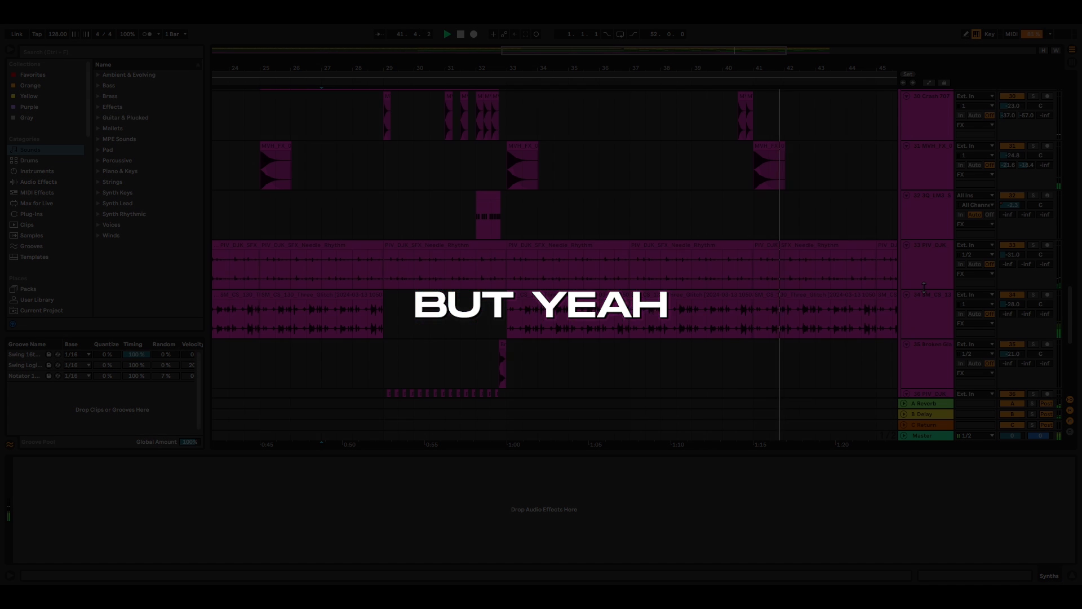